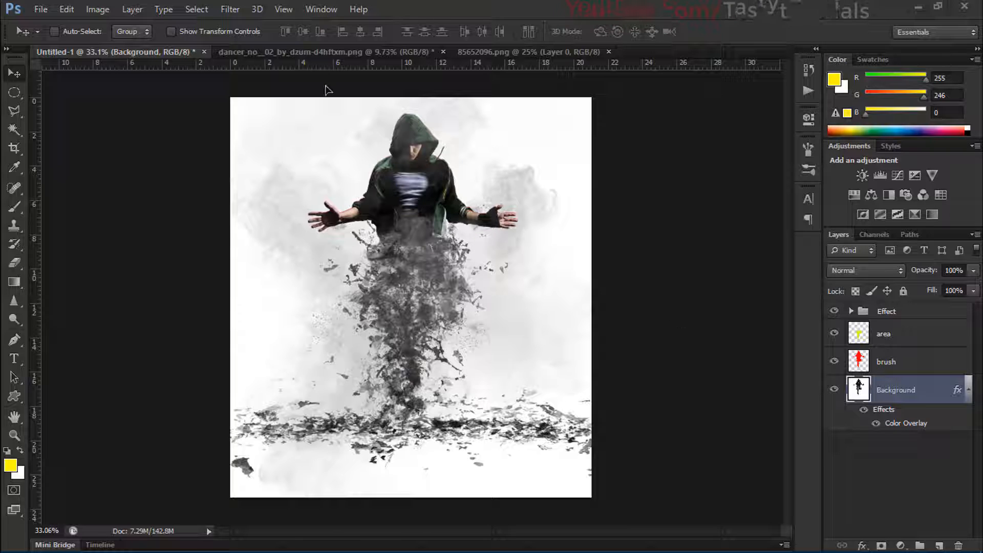
Compare the two finished dispersion examples, and hide the Effect, area and brush layers plus the Color Overlay in Untitled-1 to view the original figure
click(324, 54)
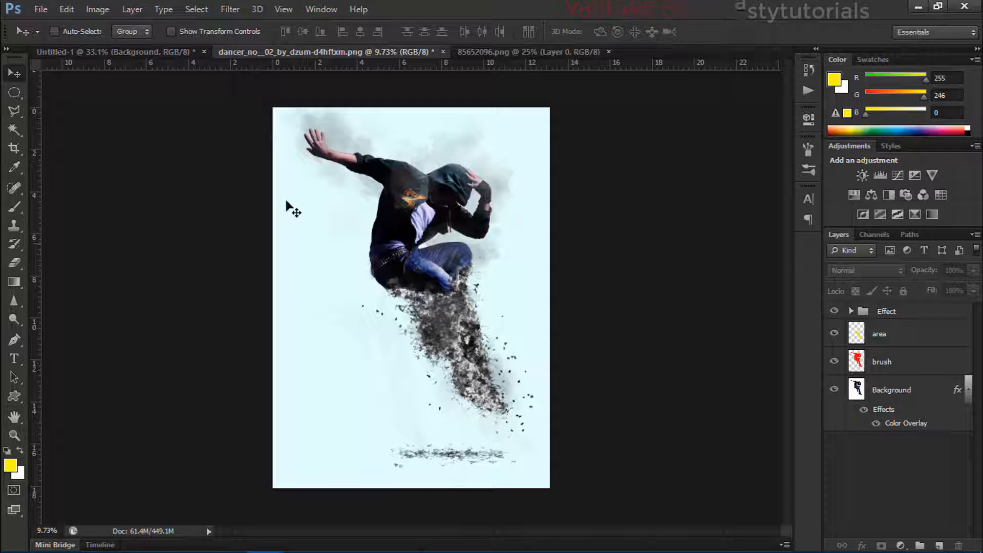
click(120, 52)
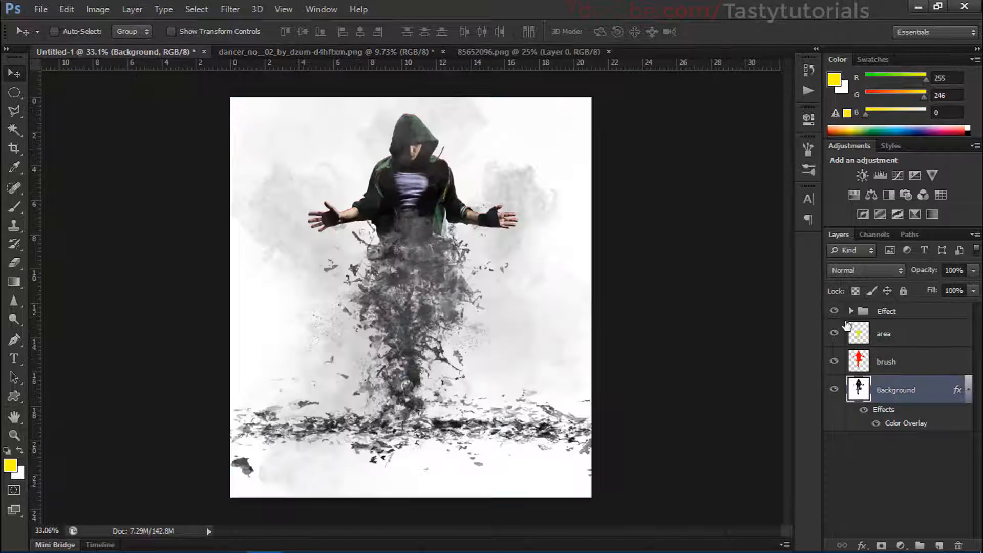
drag(835, 312, 834, 362)
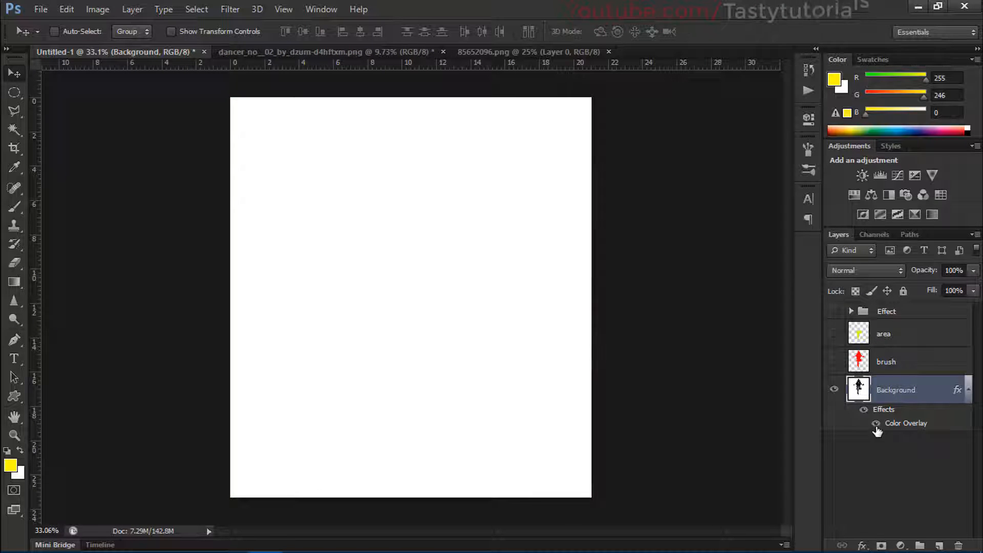
click(877, 423)
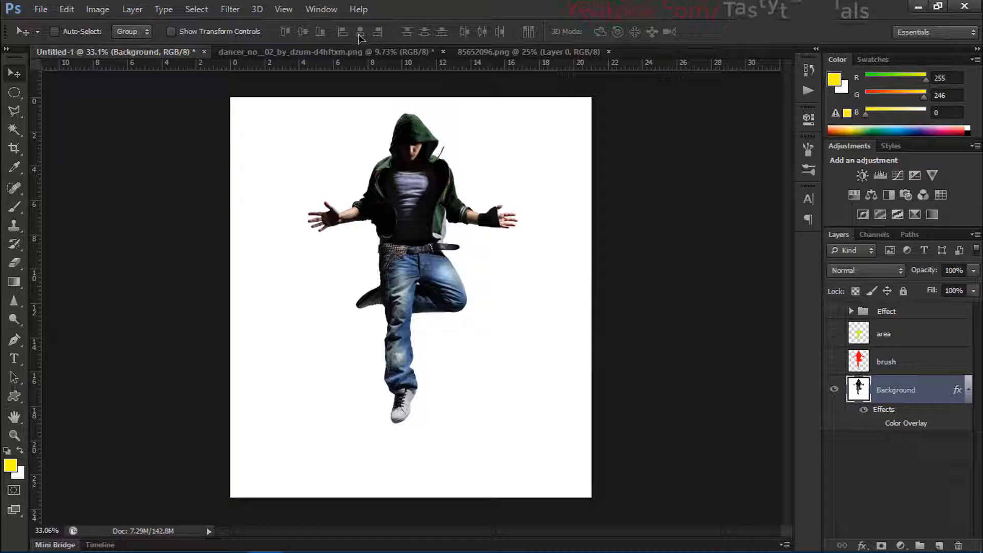
View the original dancer by hiding its Effect, area and brush layers and Color Overlay, and look at the source image 85652096.png
click(379, 52)
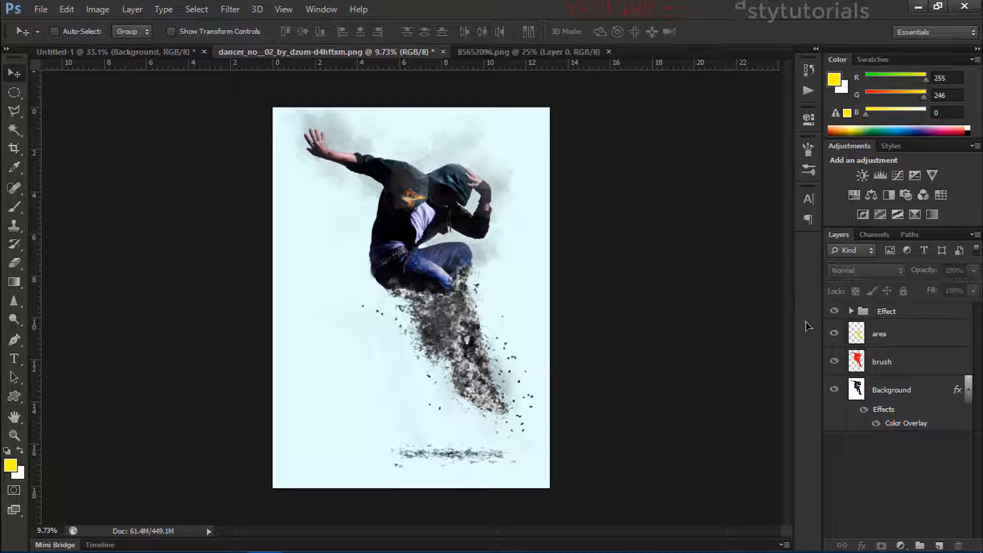
drag(835, 311, 834, 364)
click(877, 423)
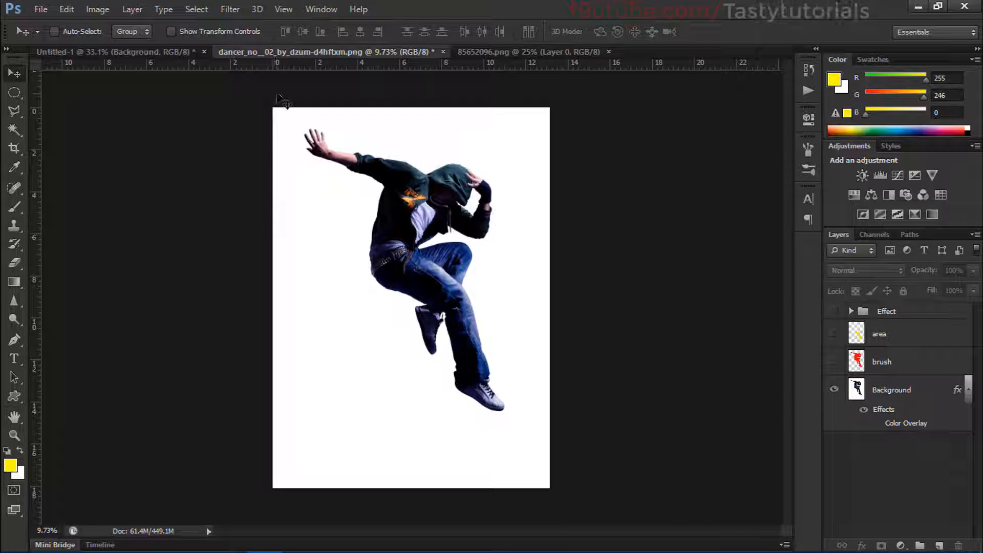
click(481, 51)
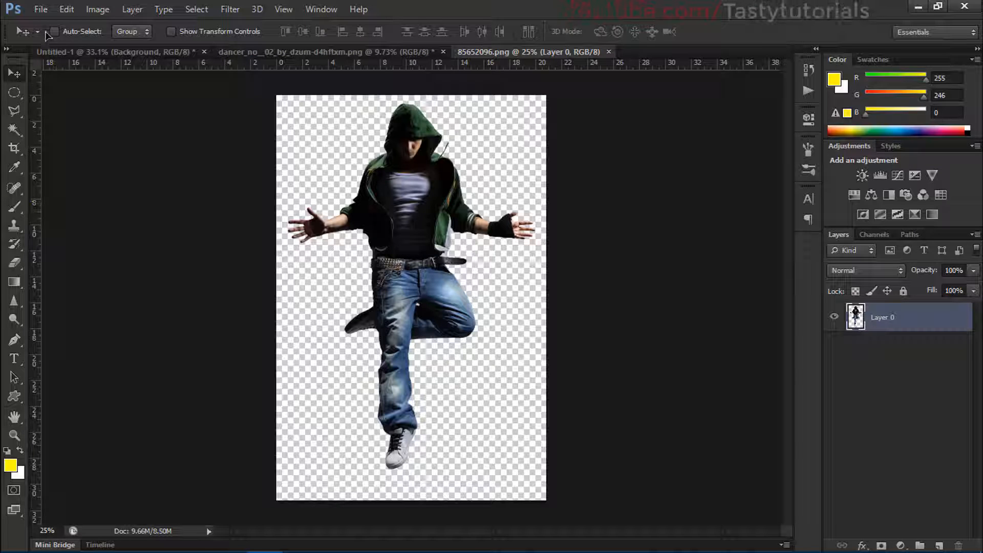
Start a new document named Human Ashes
click(41, 9)
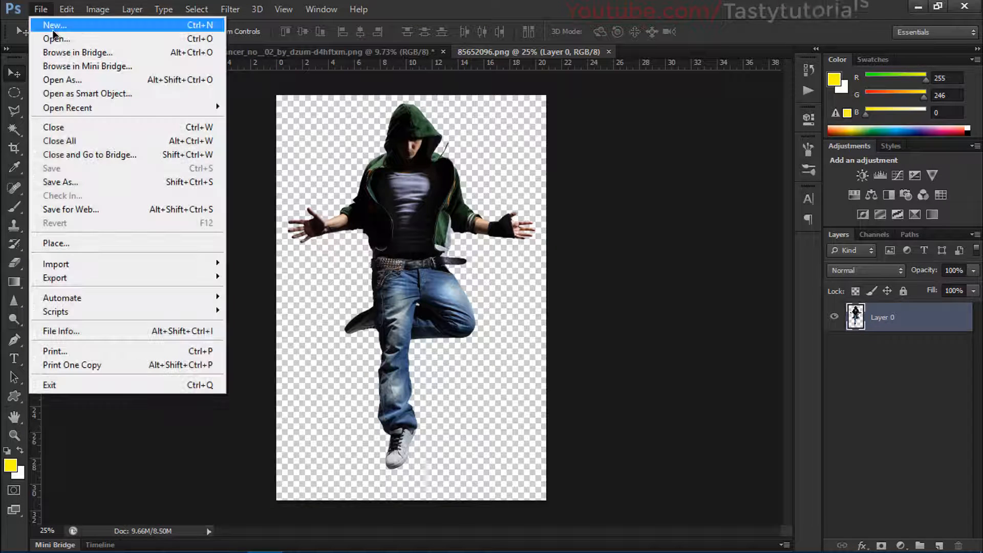
click(45, 22)
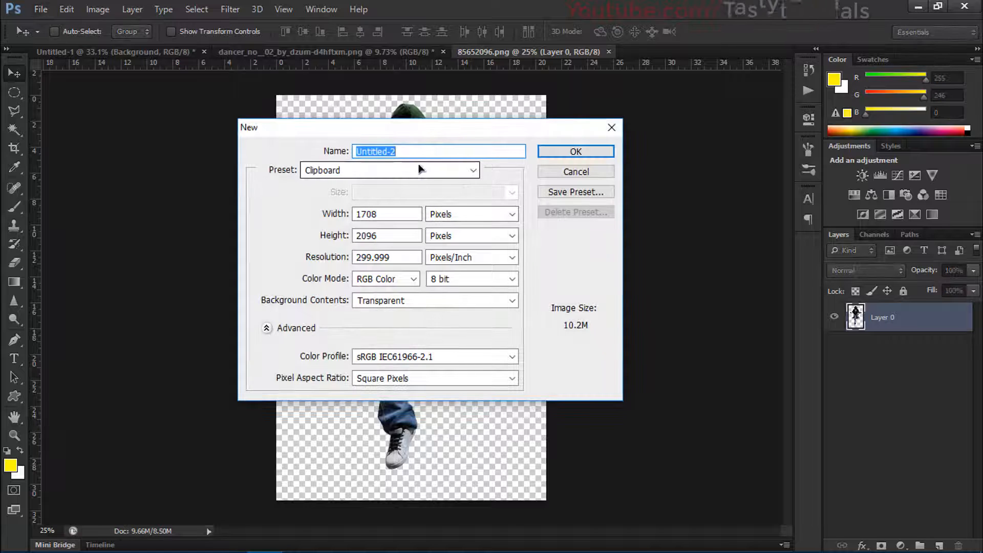
text(Human S)
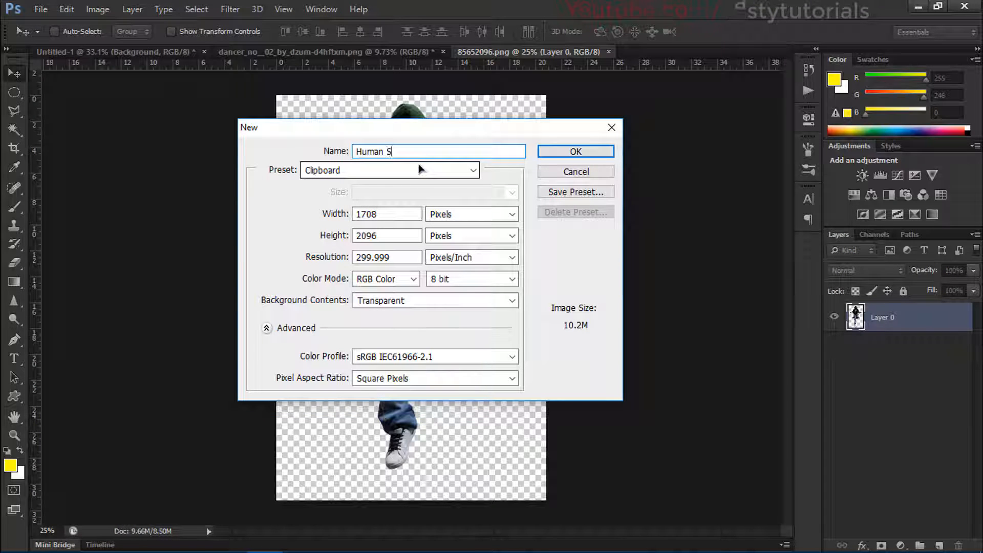
text(Ahes)
text(she)
key(Tab)
key(Tab)
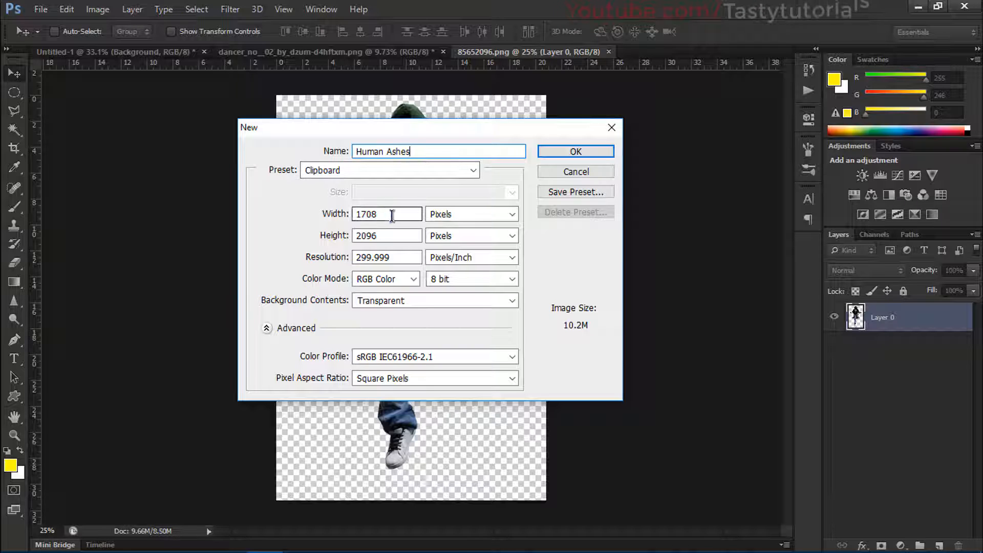
Set the new document to 2560 × 1600 pixels at 72 pixels/inch and create it
text(2560)
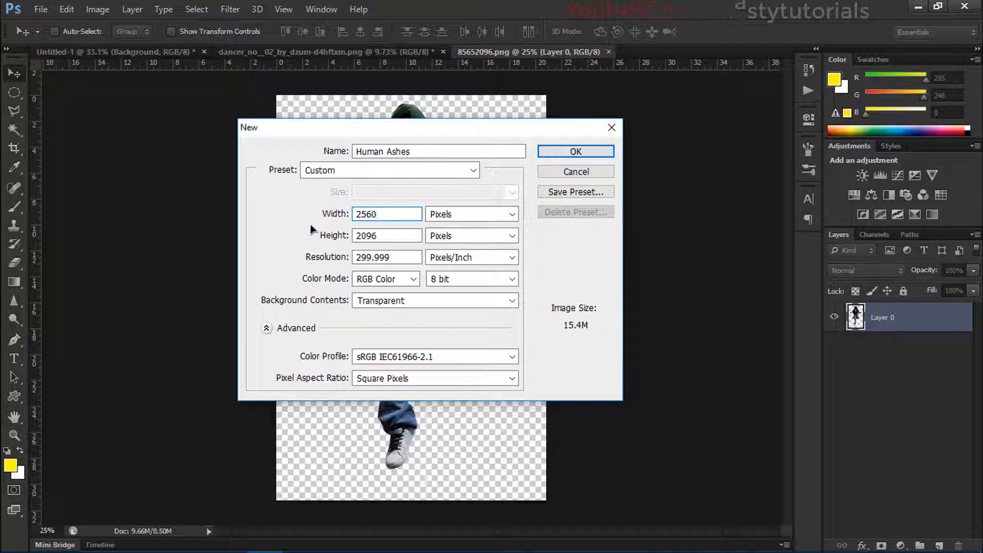
key(Tab)
text(1)
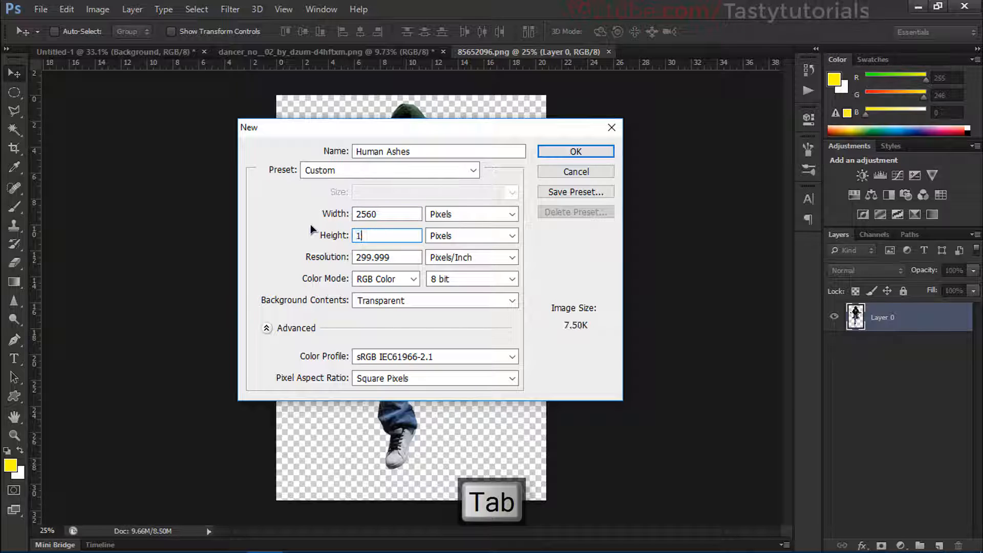
text(600)
key(Tab)
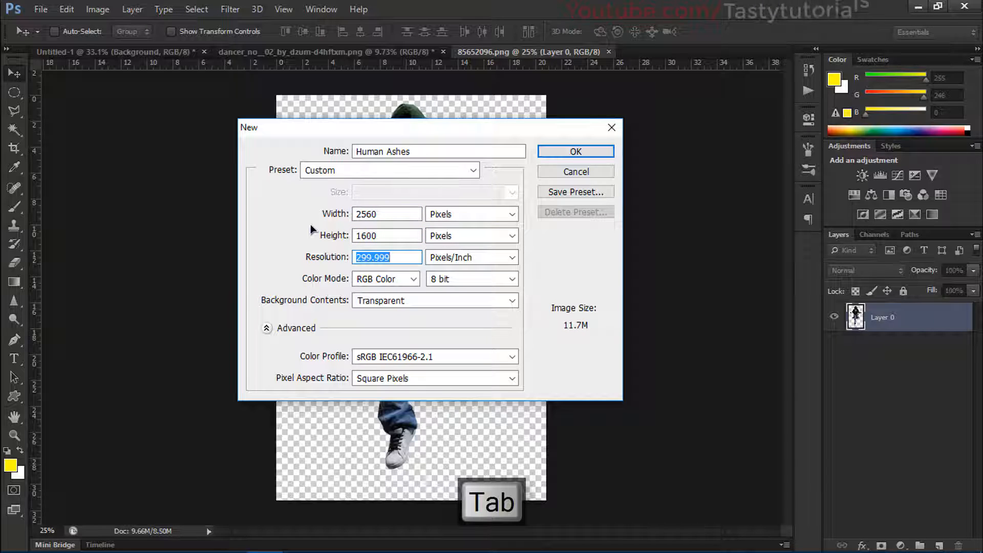
text(75)
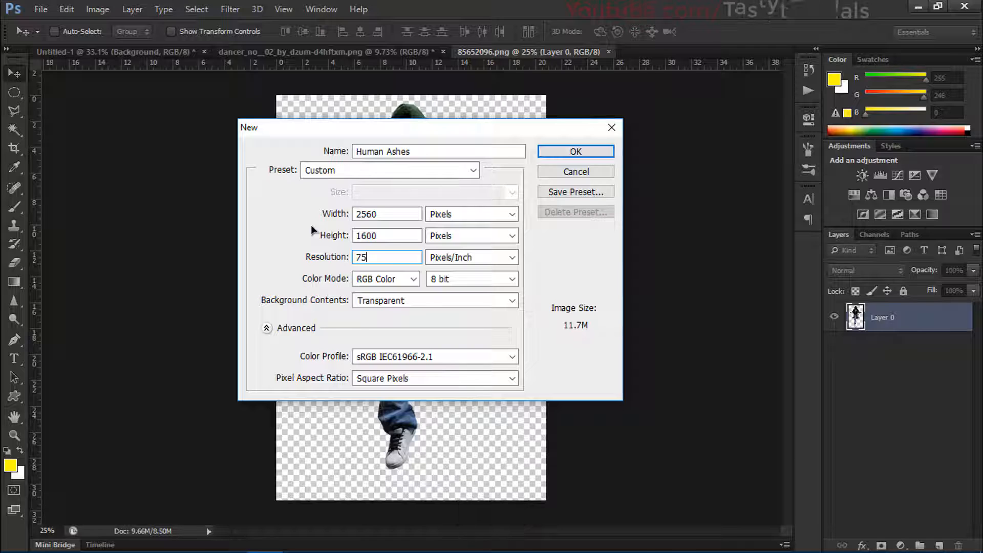
key(BackSpace)
text(2)
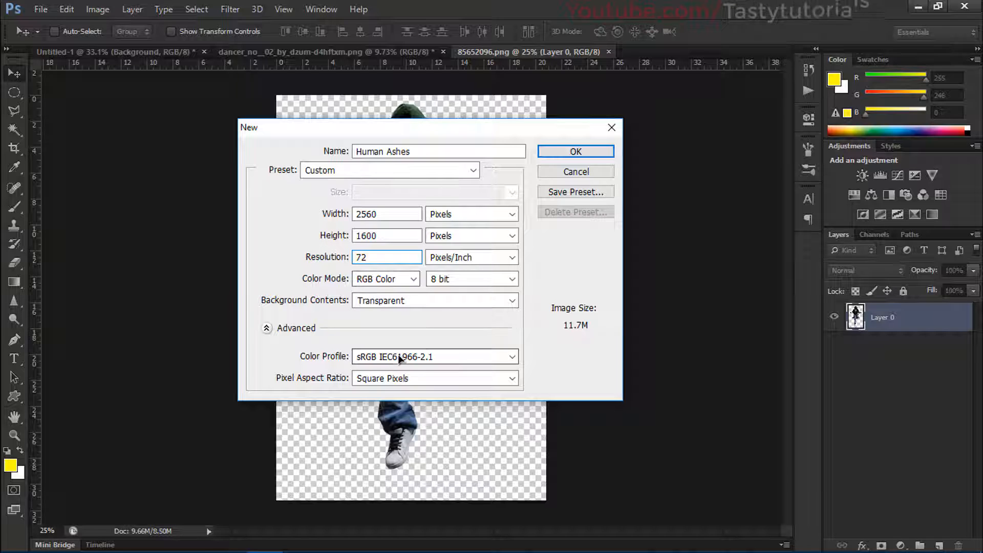
click(584, 153)
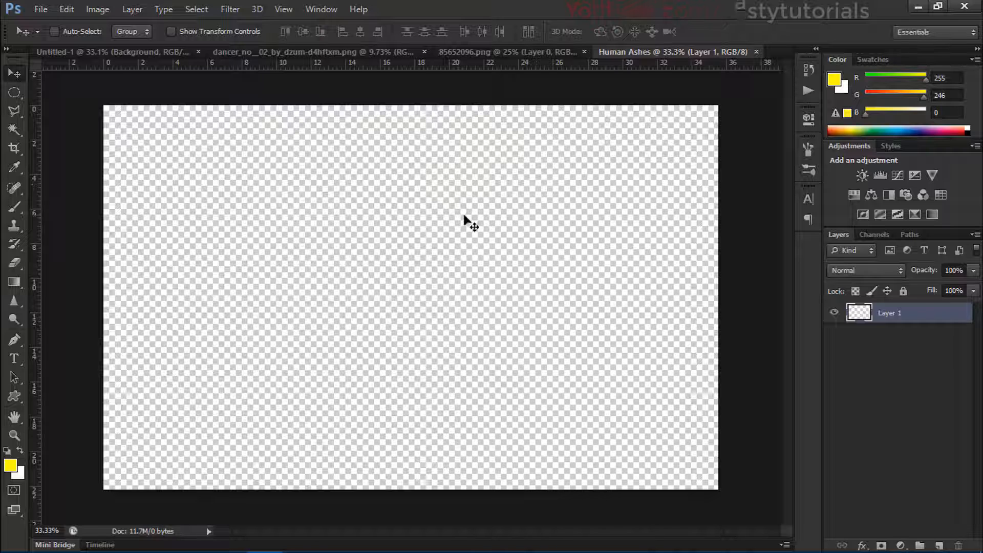
Copy the hooded man from 85652096.png into Human Ashes and scale him to about 72% so he fits inside the canvas
click(476, 52)
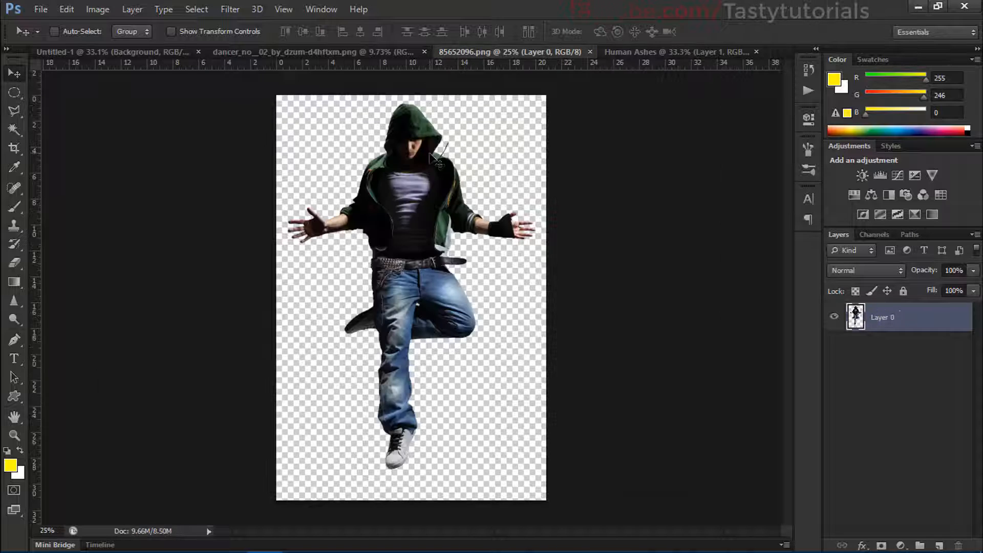
drag(453, 145, 409, 237)
key(ctrl+t)
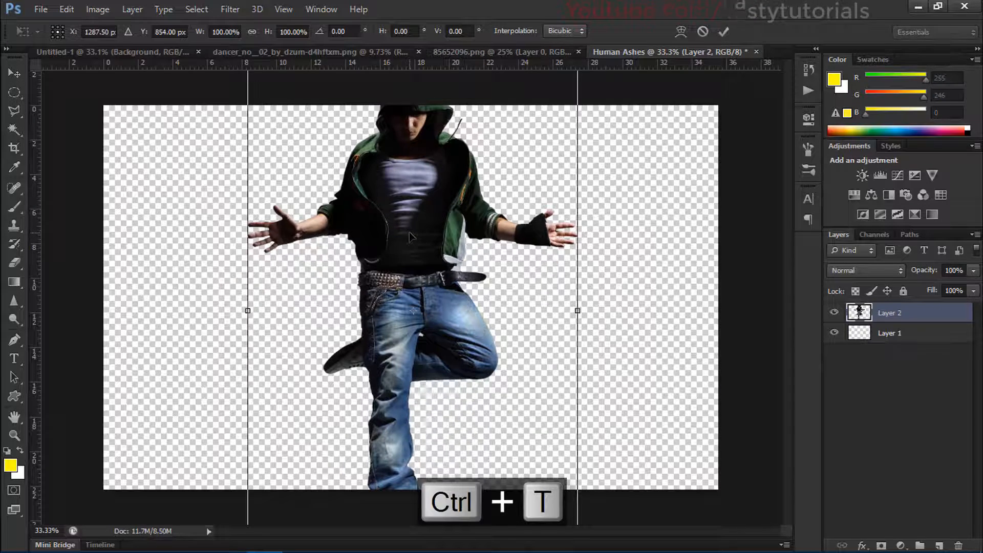
key(ctrl+0)
scroll(411, 237, up, 1)
scroll(410, 237, down, 4)
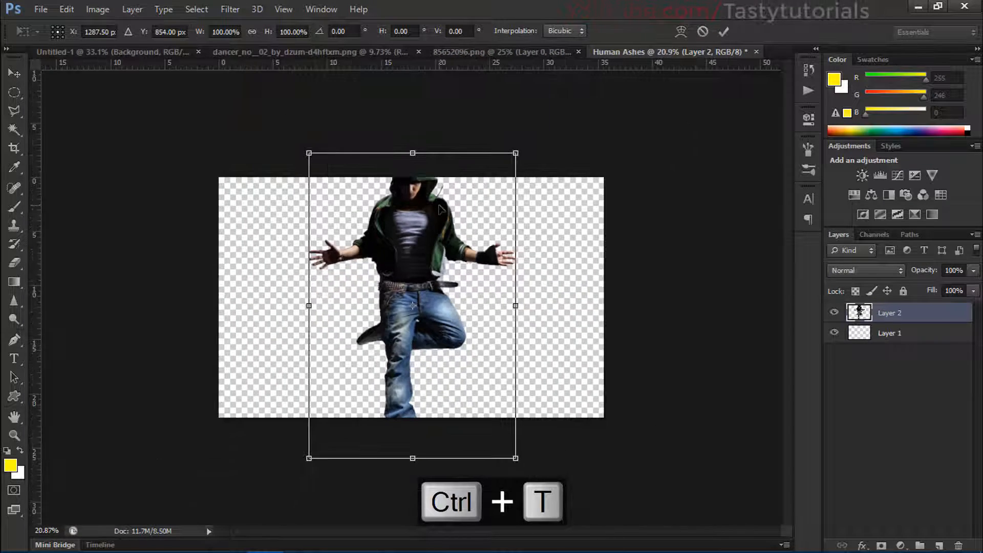
drag(516, 152, 470, 187)
scroll(472, 187, up, 1)
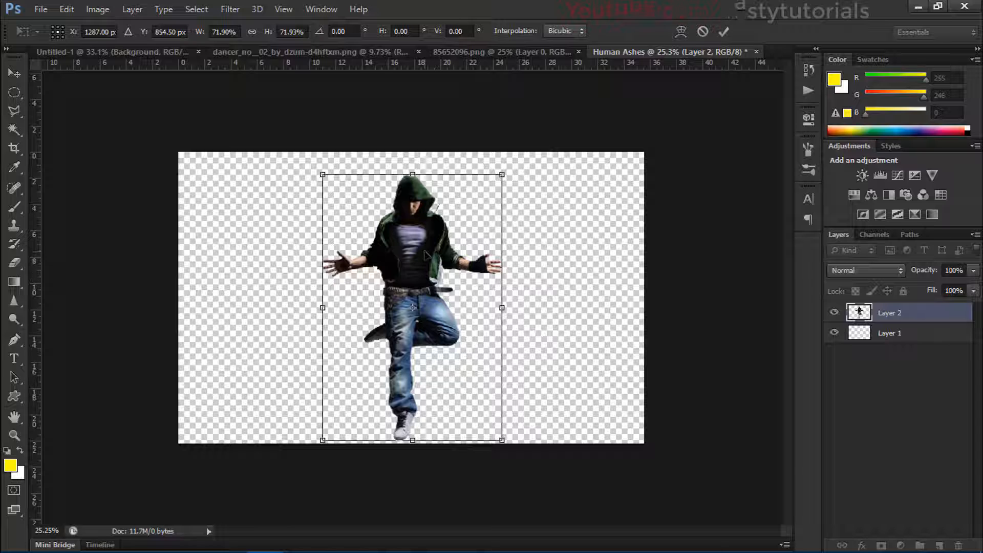
drag(426, 254, 427, 240)
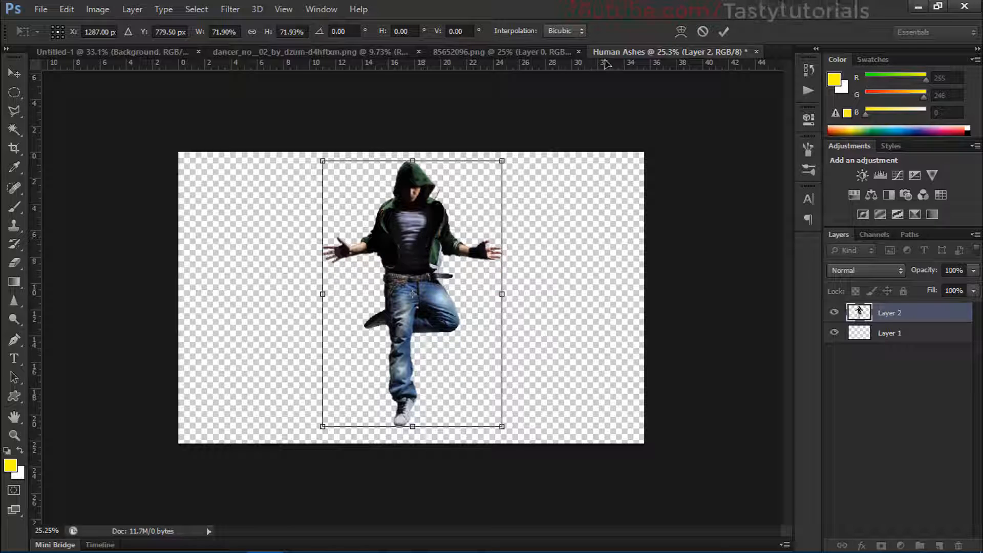
click(724, 37)
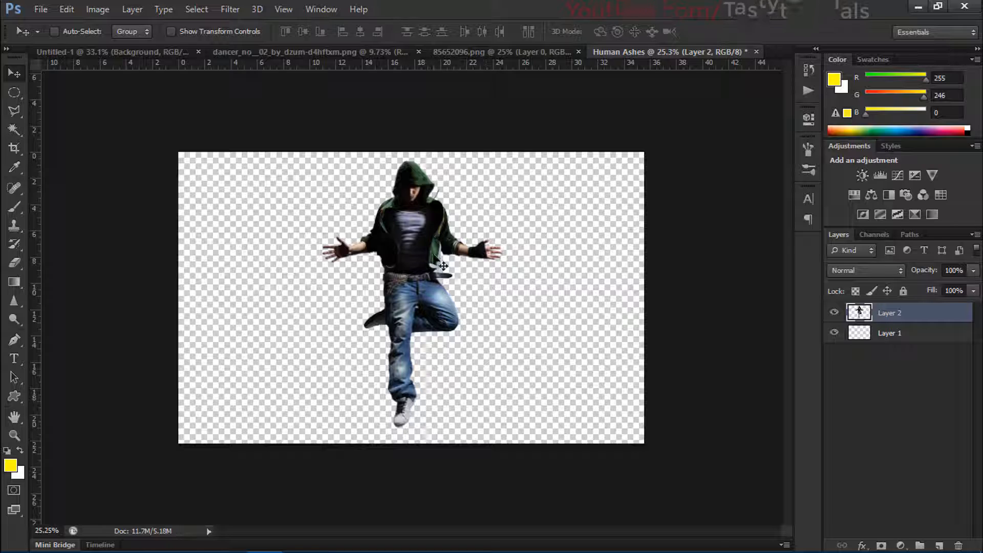
Centre the hooded man vertically and horizontally on the whole canvas and clear the selection
key(ctrl+a)
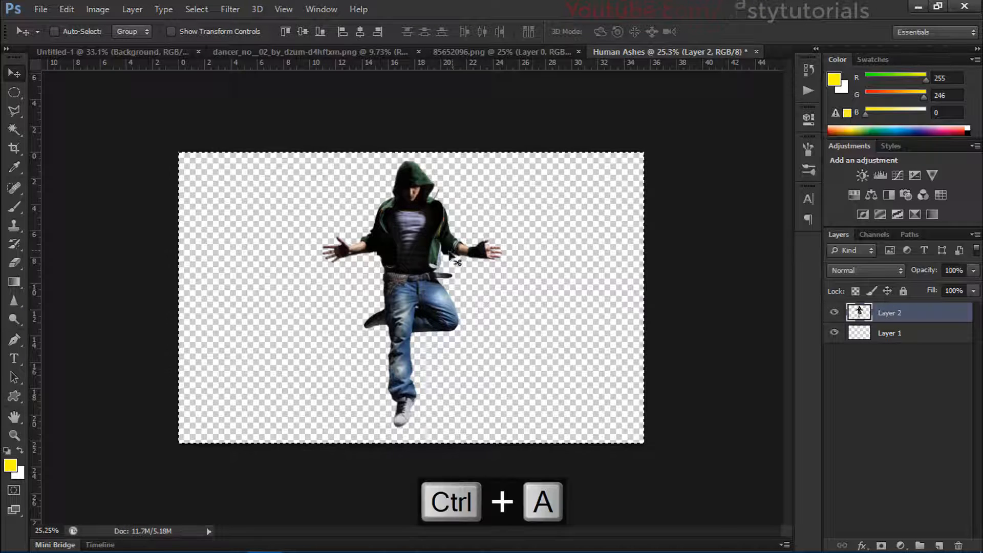
click(303, 33)
click(359, 32)
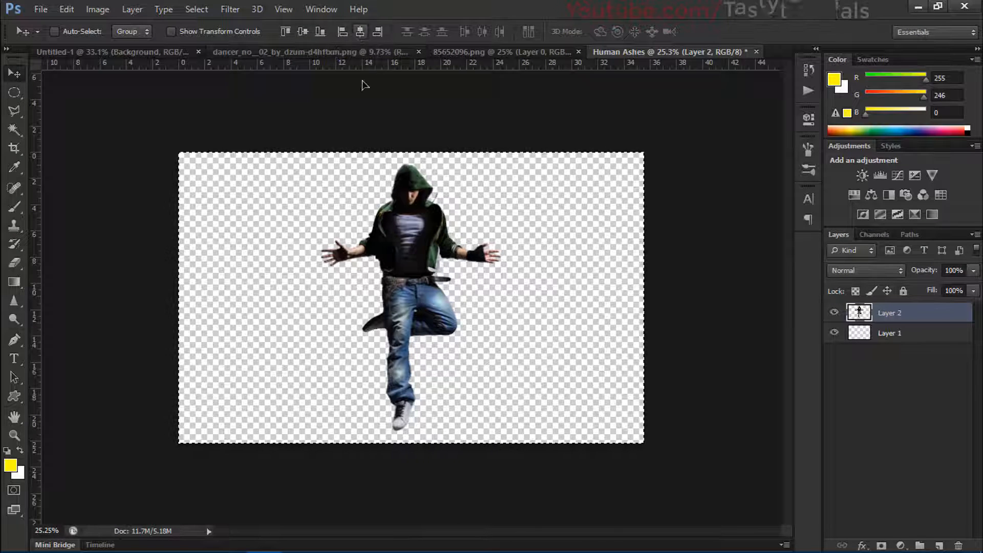
key(ctrl+d)
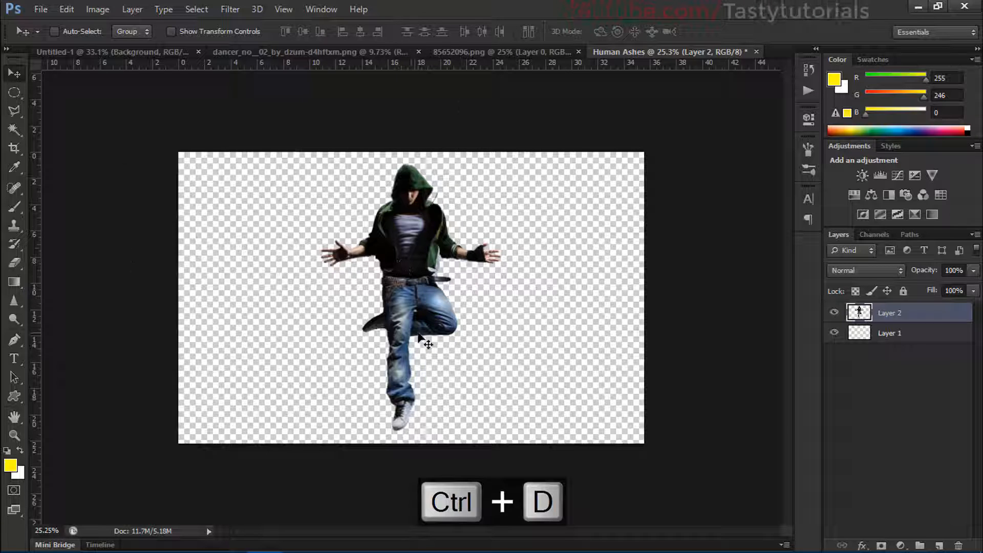
Crop the canvas narrower on both sides of the man and extend it with extra space below his foot
key(c)
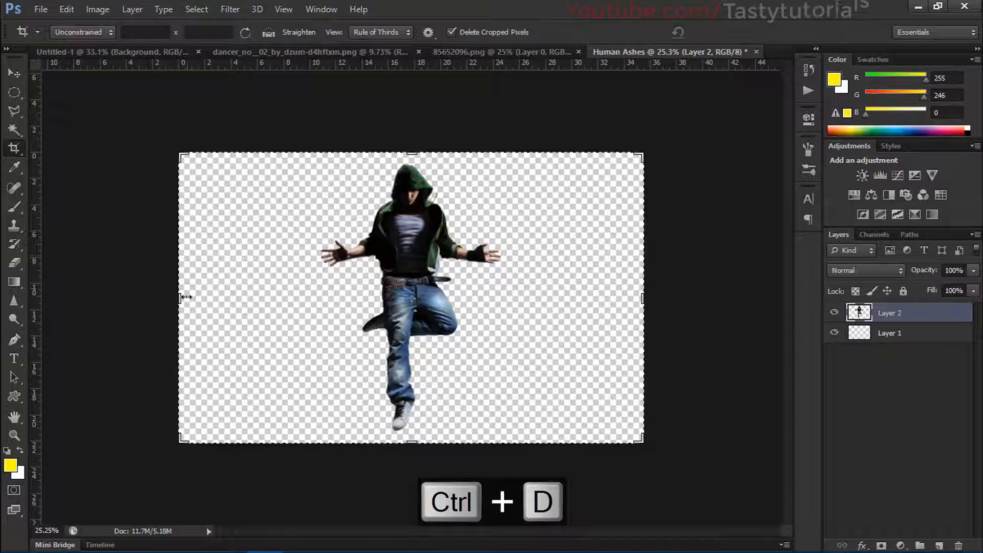
click(369, 243)
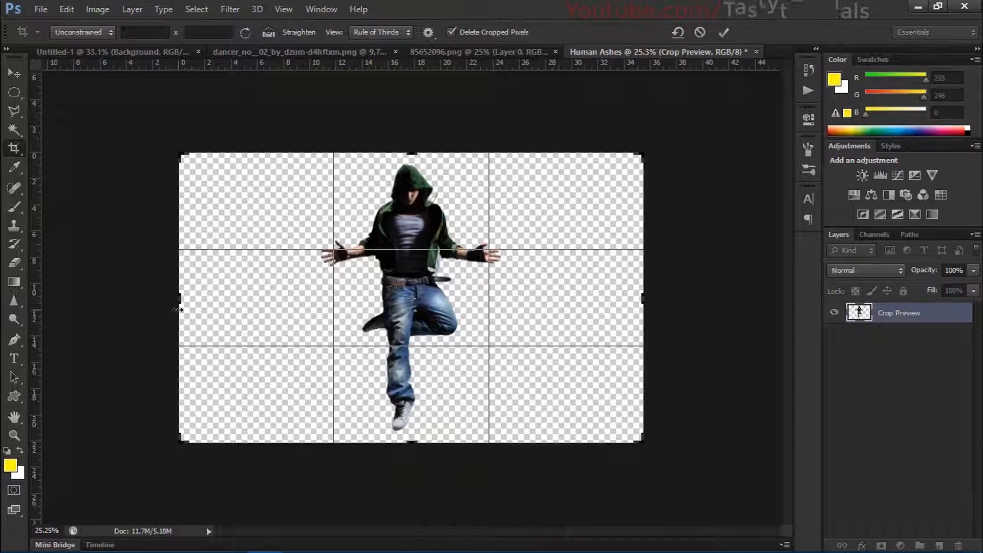
drag(179, 307, 219, 310)
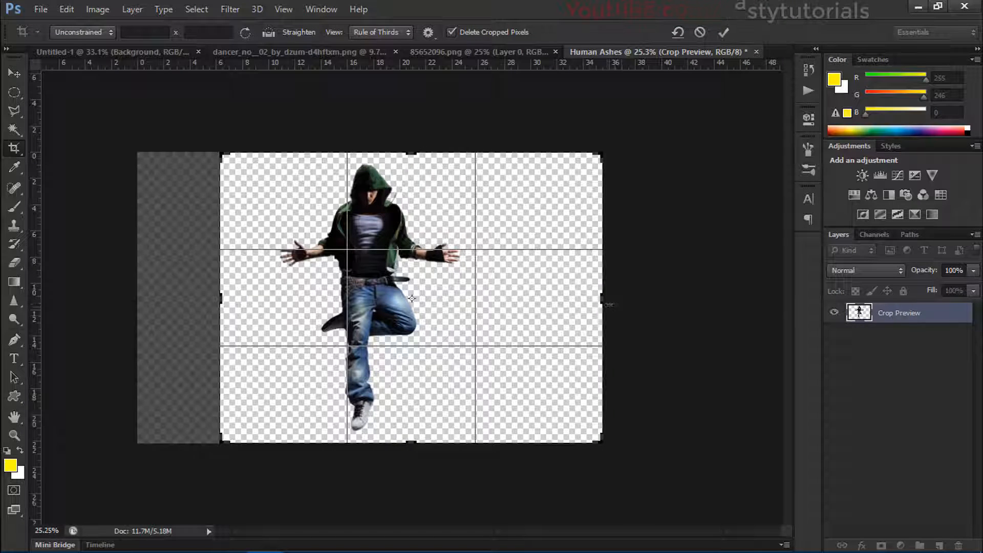
drag(604, 303, 552, 306)
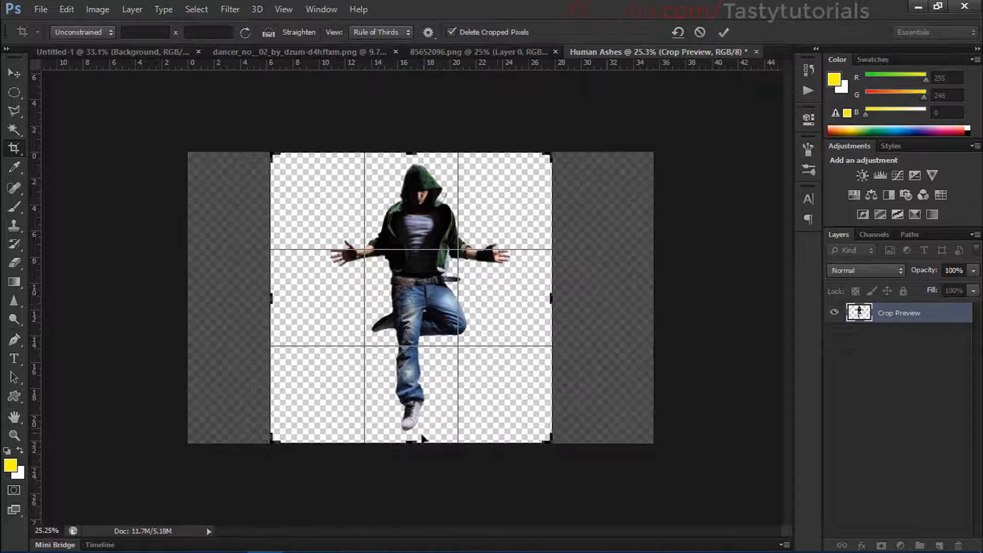
drag(413, 443, 415, 458)
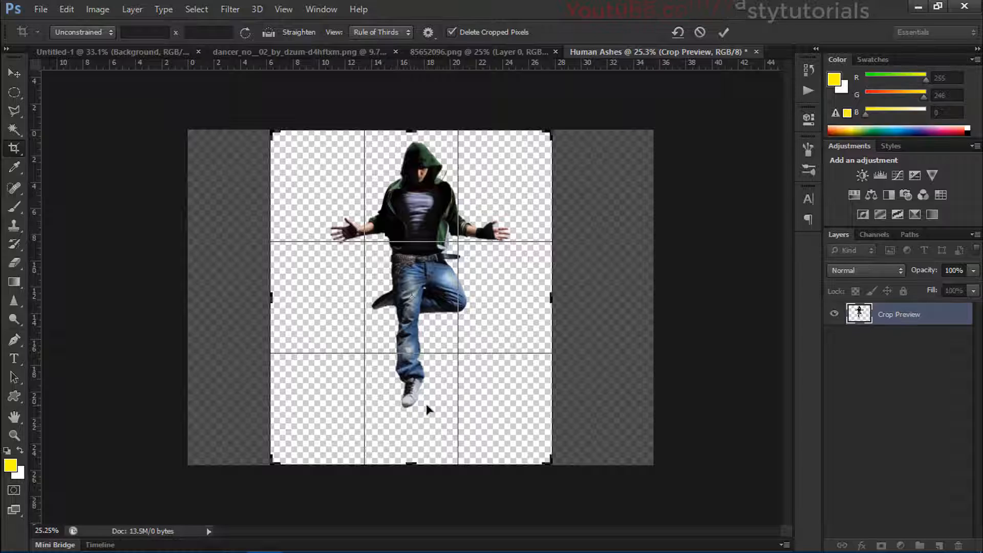
scroll(427, 410, up, 1)
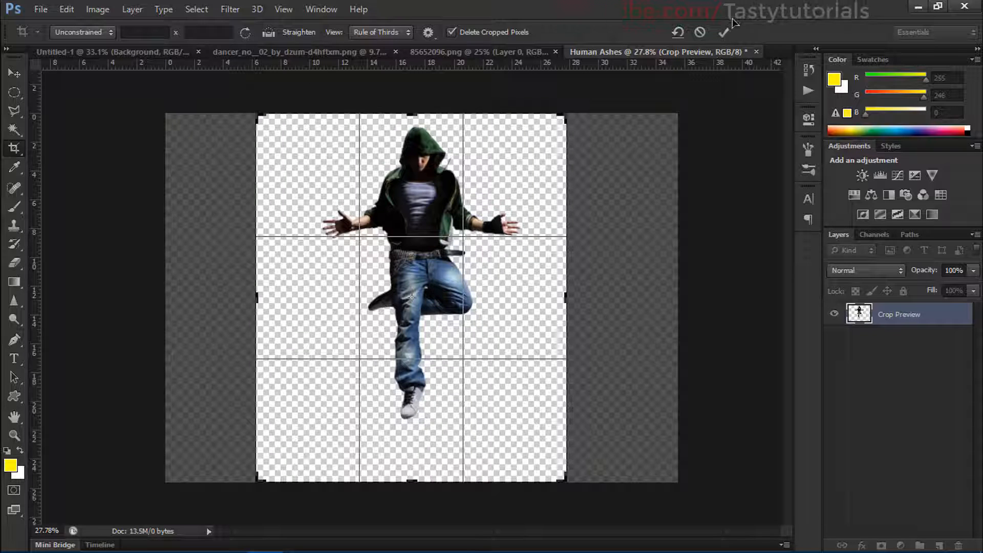
click(725, 31)
key(v)
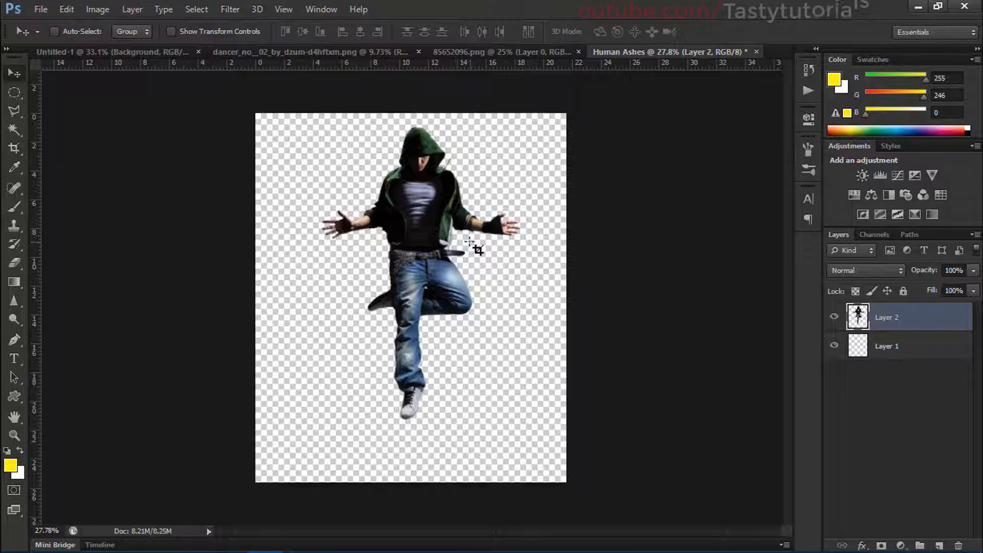
Reset the foreground and background colours to the defaults and fill Layer 1 with white behind the man
click(893, 343)
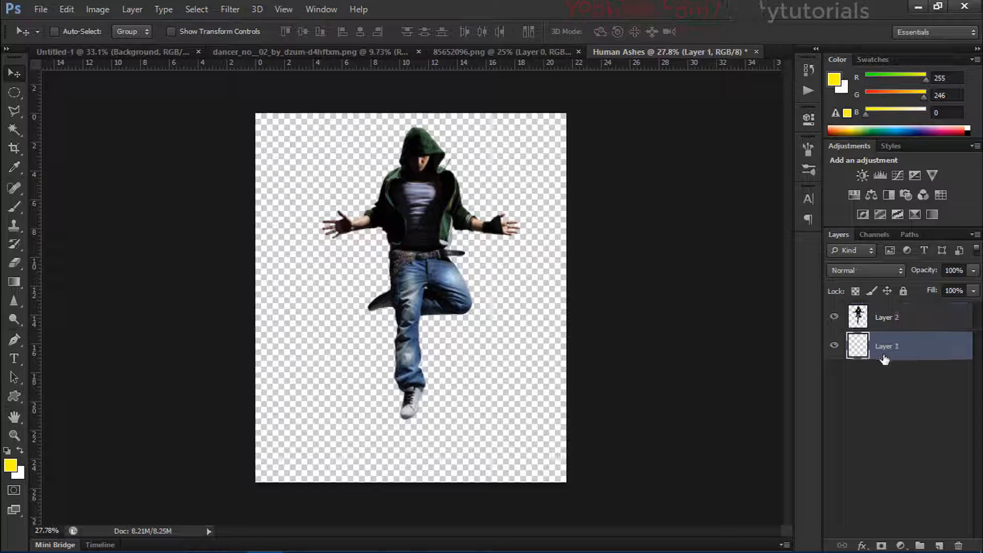
click(834, 345)
click(834, 346)
key(d)
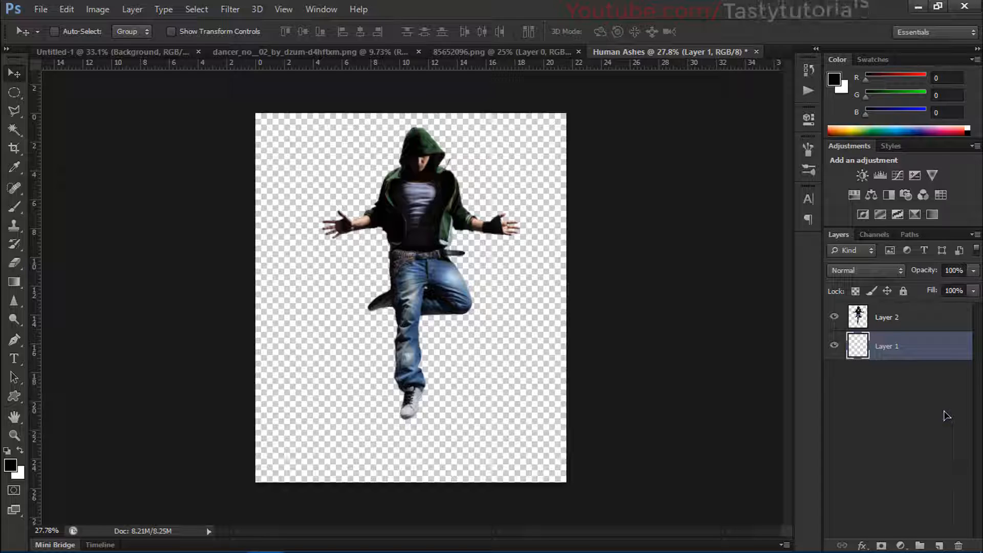
key(ctrl+BackSpace)
scroll(481, 321, down, 1)
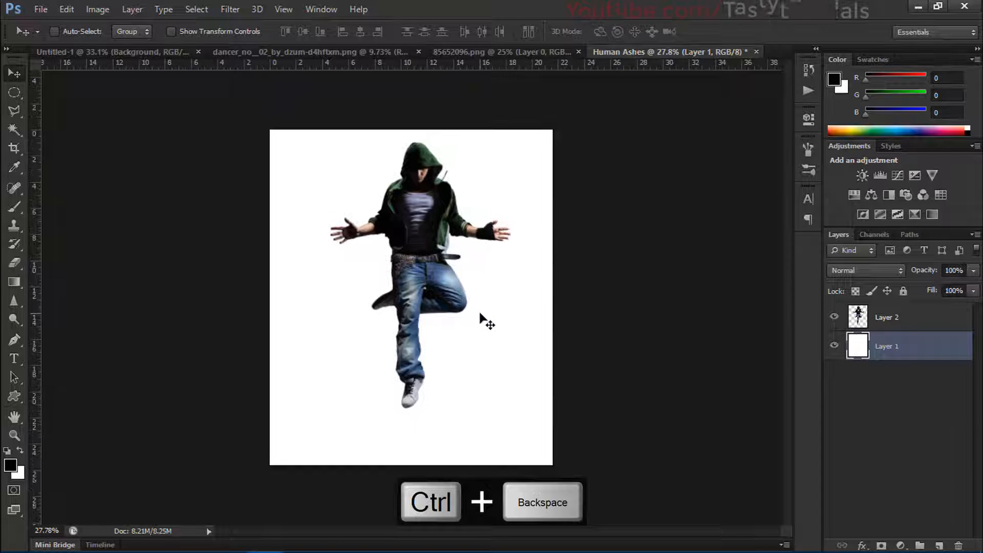
scroll(481, 321, up, 2)
click(909, 467)
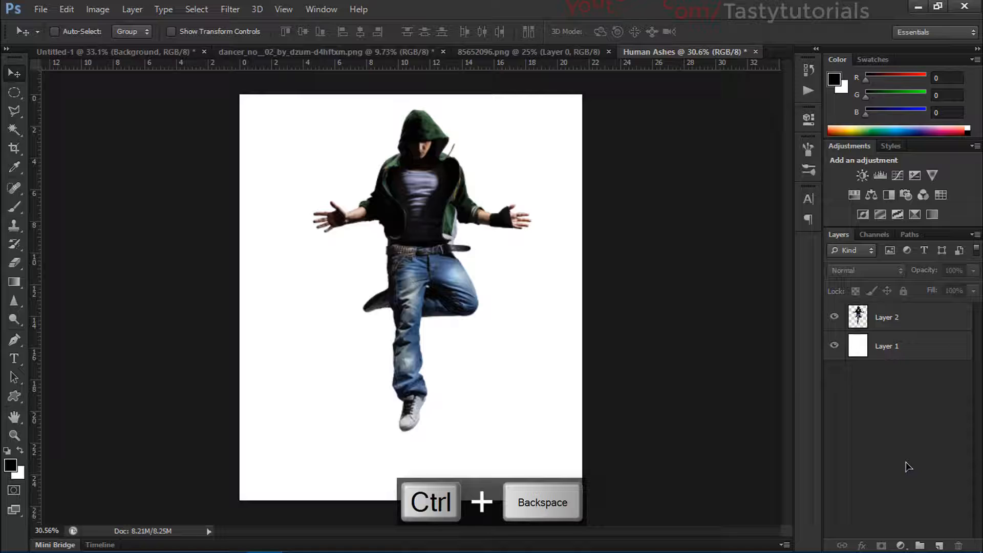
Add a new layer above the man's layer and name it brush
click(941, 546)
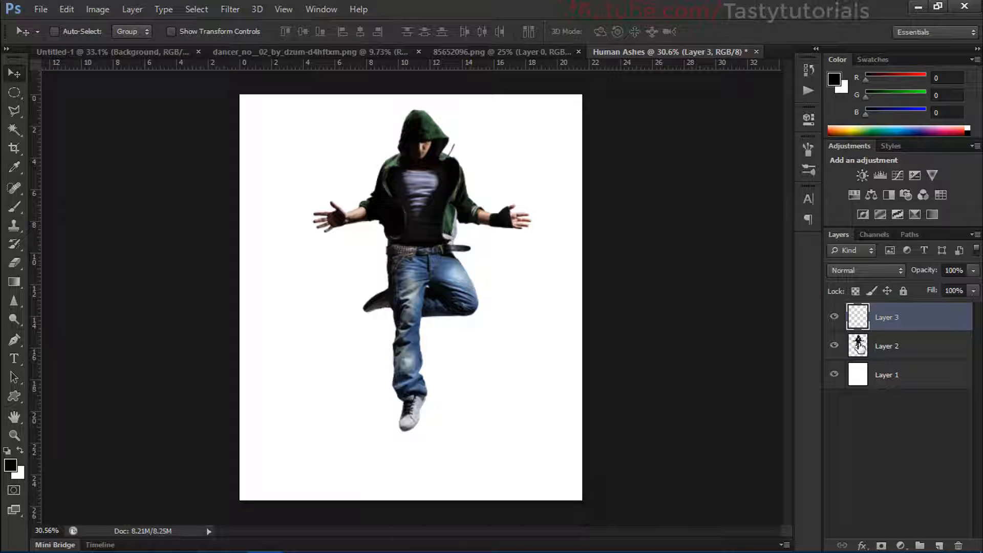
double_click(892, 318)
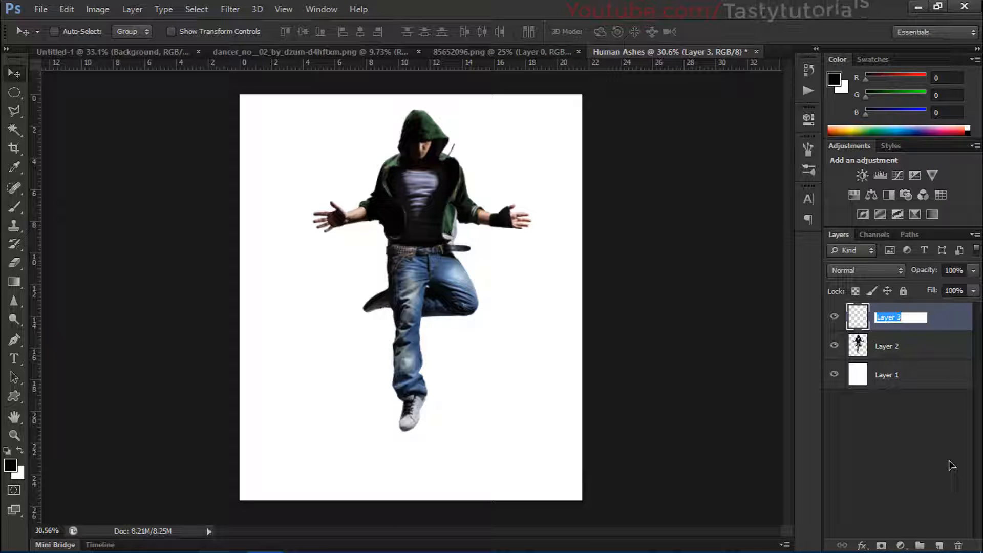
text(brush)
key(Return)
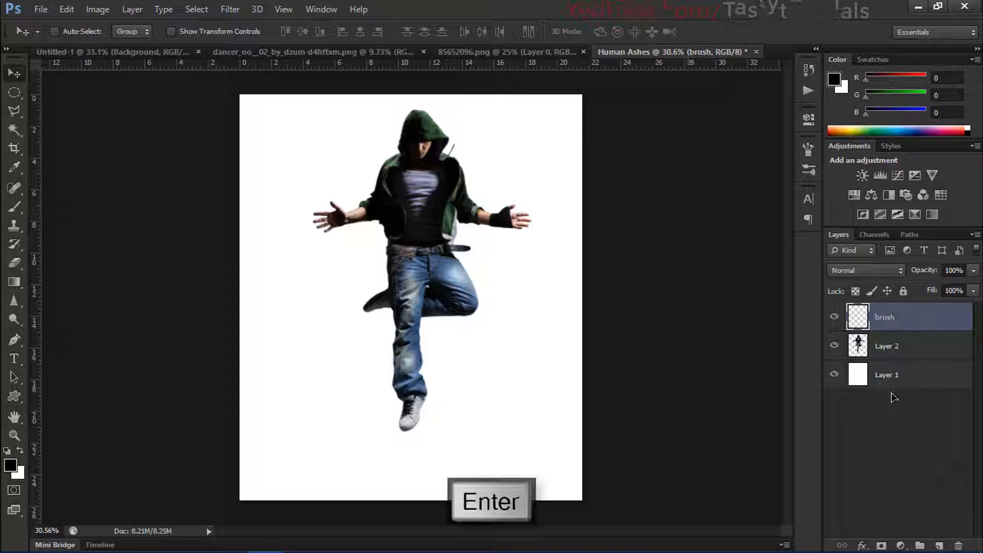
Rename the hooded man's layer as Model
click(888, 346)
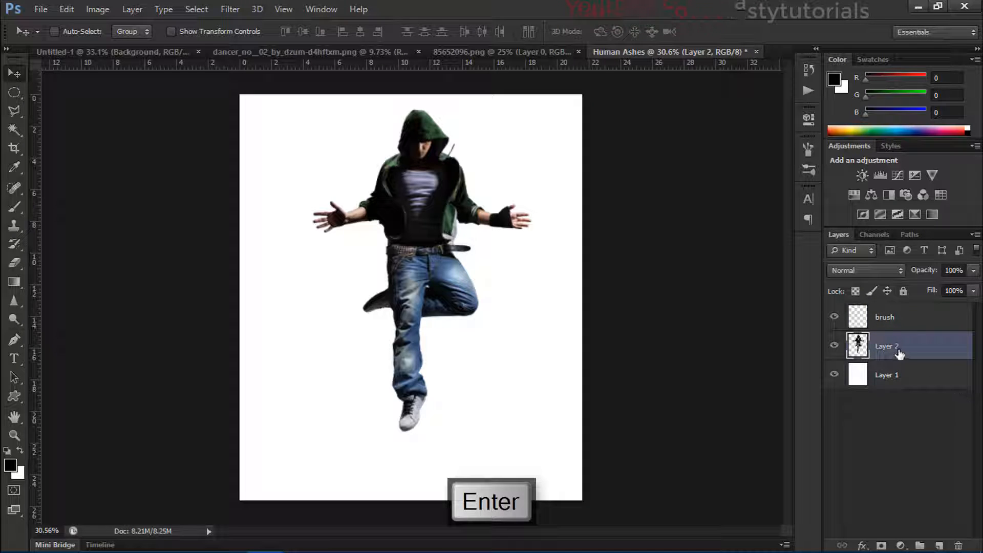
double_click(894, 346)
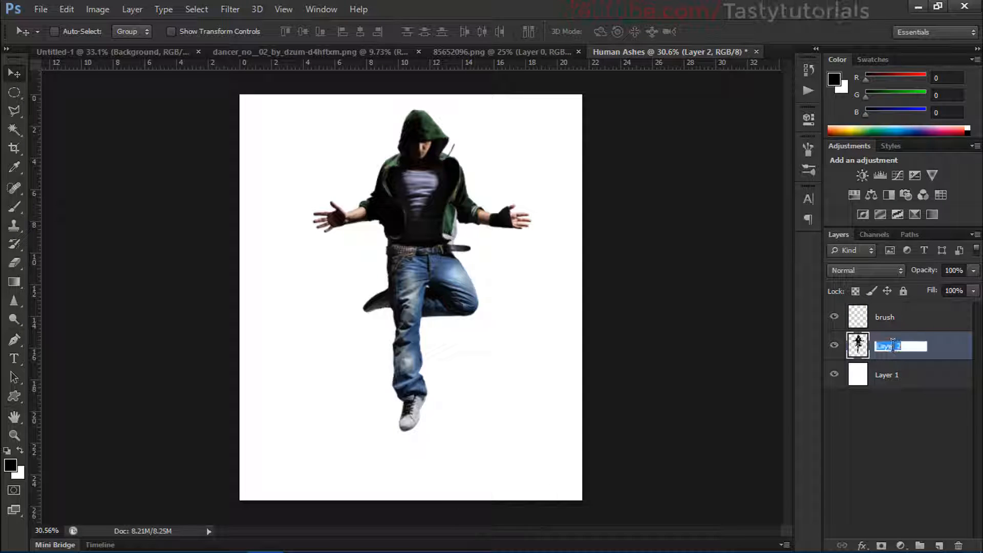
text(Model)
key(Return)
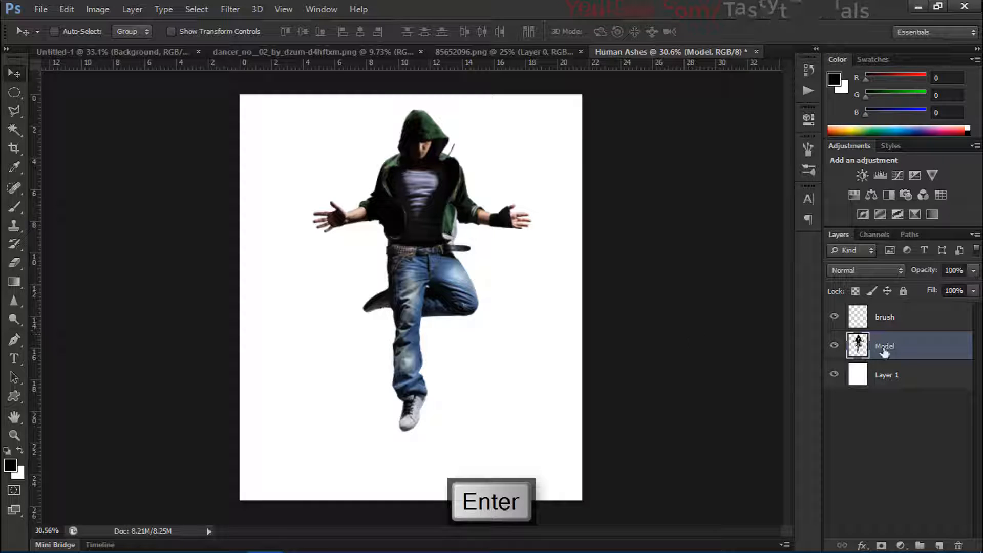
Load the Model layer's outline as a selection, make the brush layer active and set the foreground colour to red ff0000
ctrl+click(861, 352)
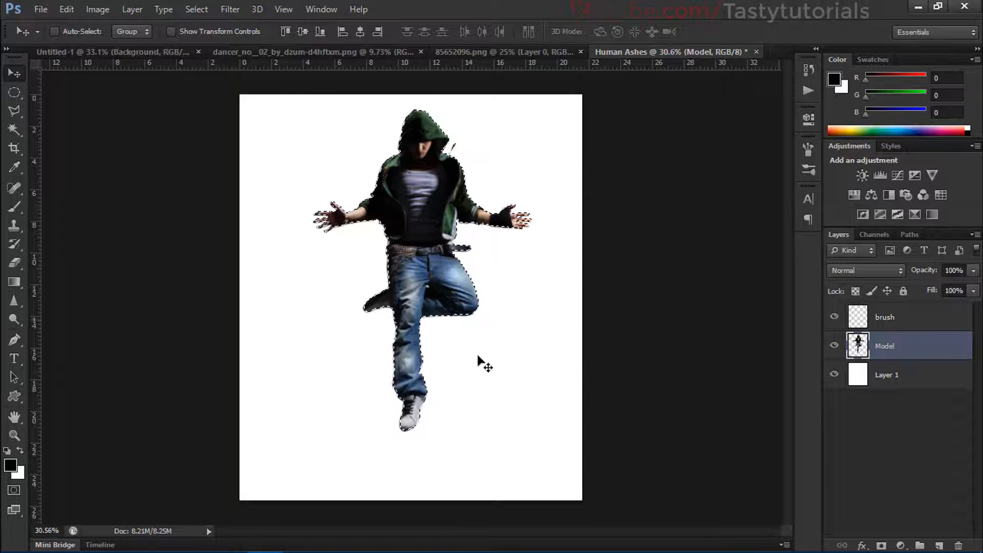
click(899, 323)
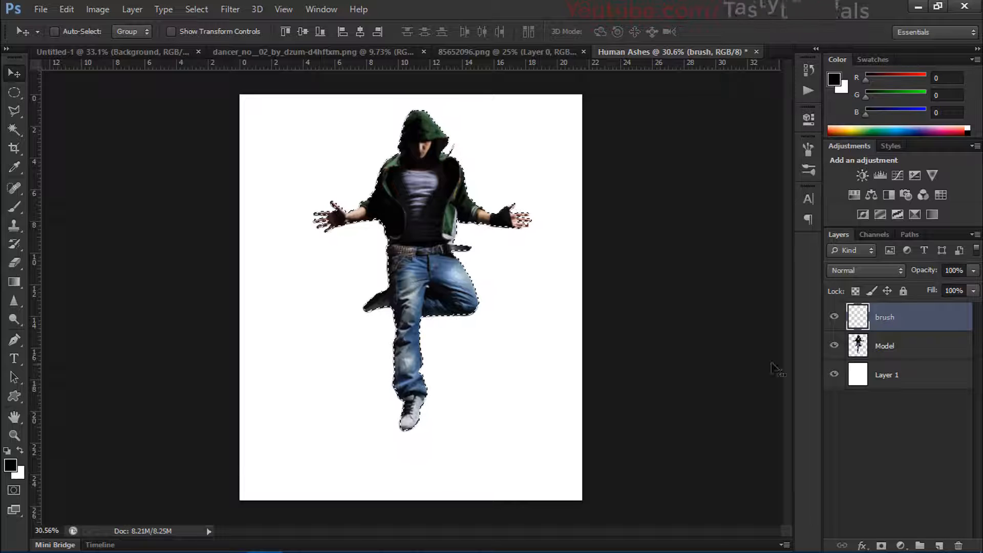
click(10, 466)
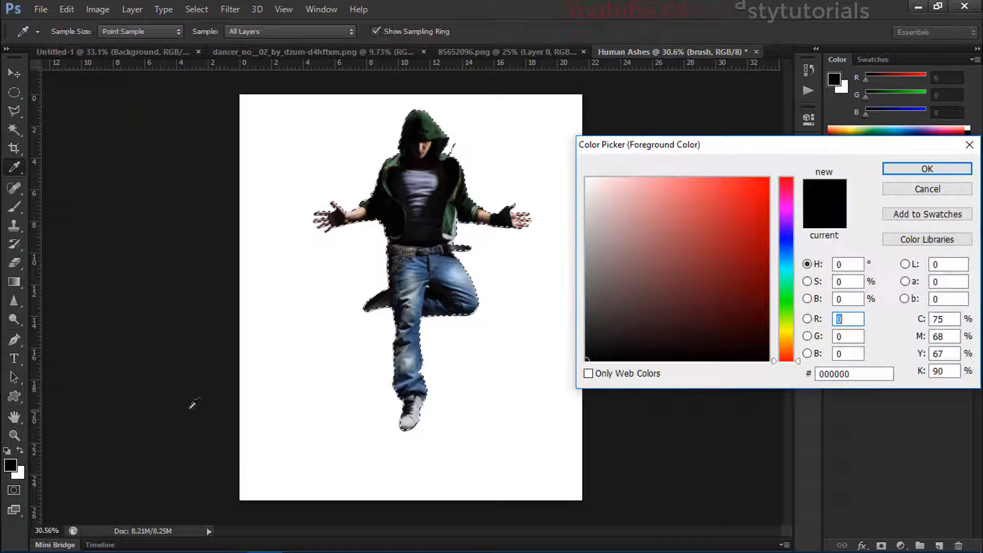
click(786, 342)
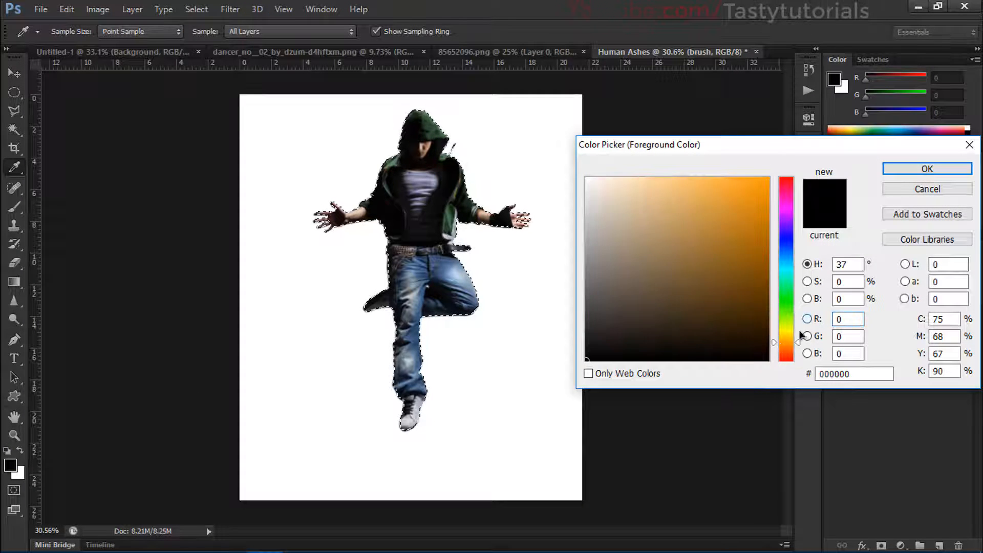
drag(735, 247, 826, 141)
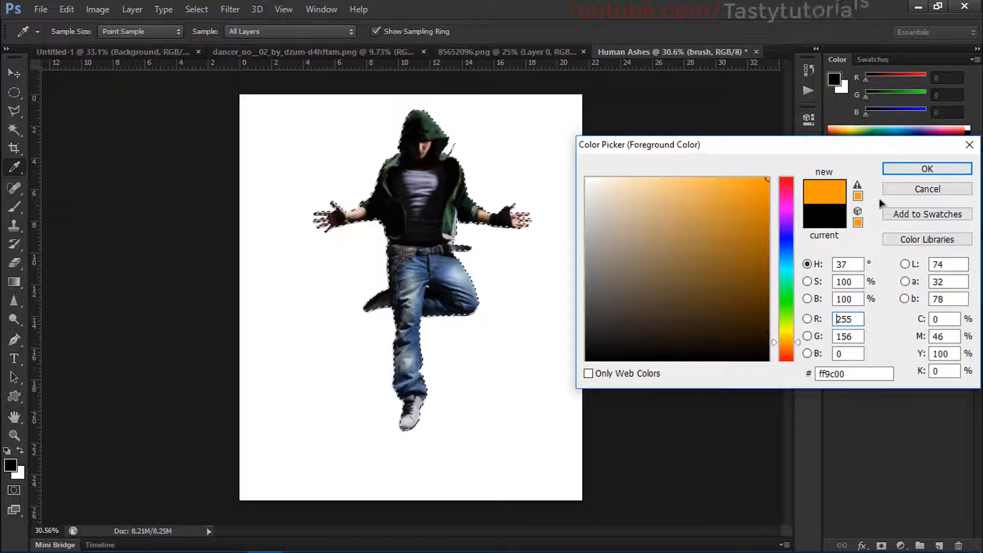
click(787, 354)
drag(788, 349, 788, 363)
drag(737, 188, 929, 133)
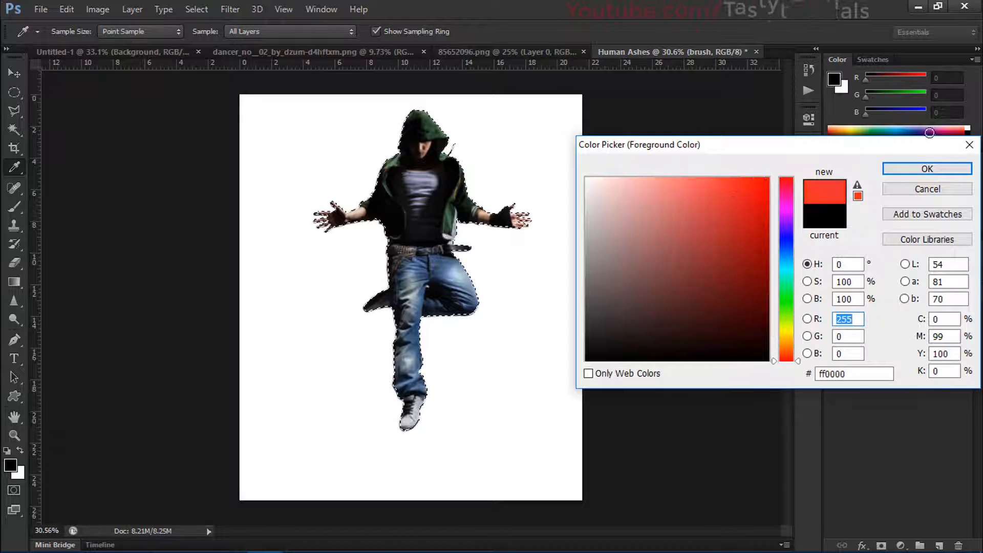
click(914, 171)
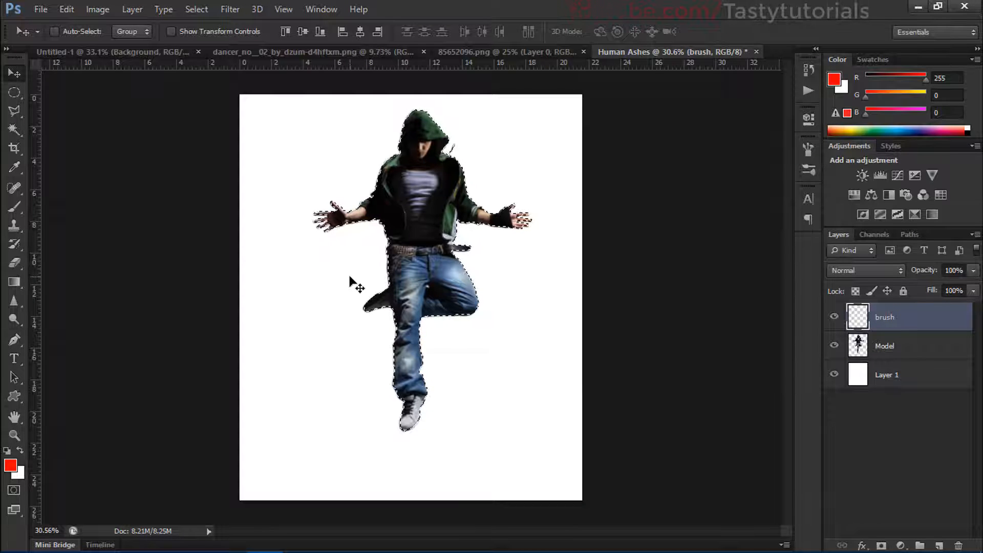
Fill the man-shaped selection on the brush layer with the red foreground colour and clear the selection
key(alt+BackSpace)
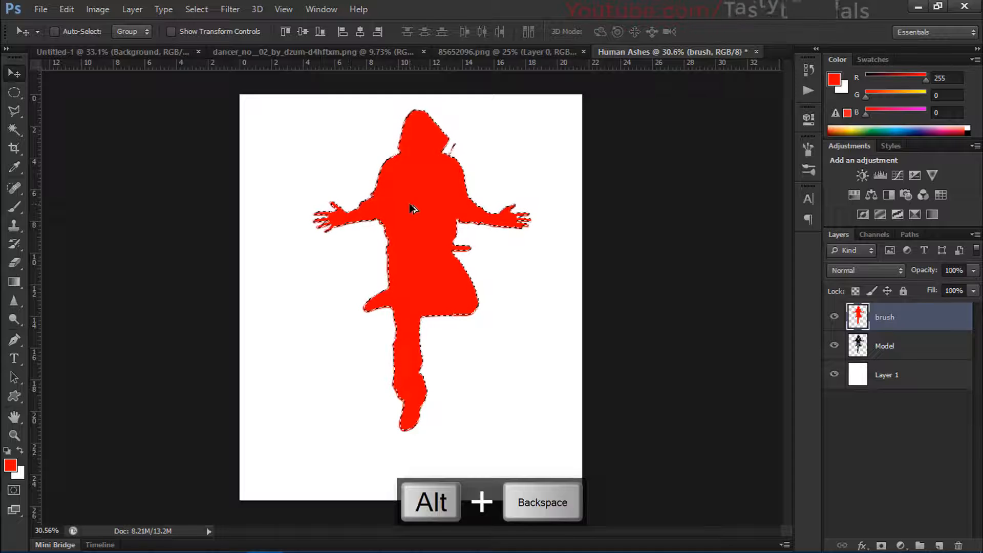
key(ctrl+d)
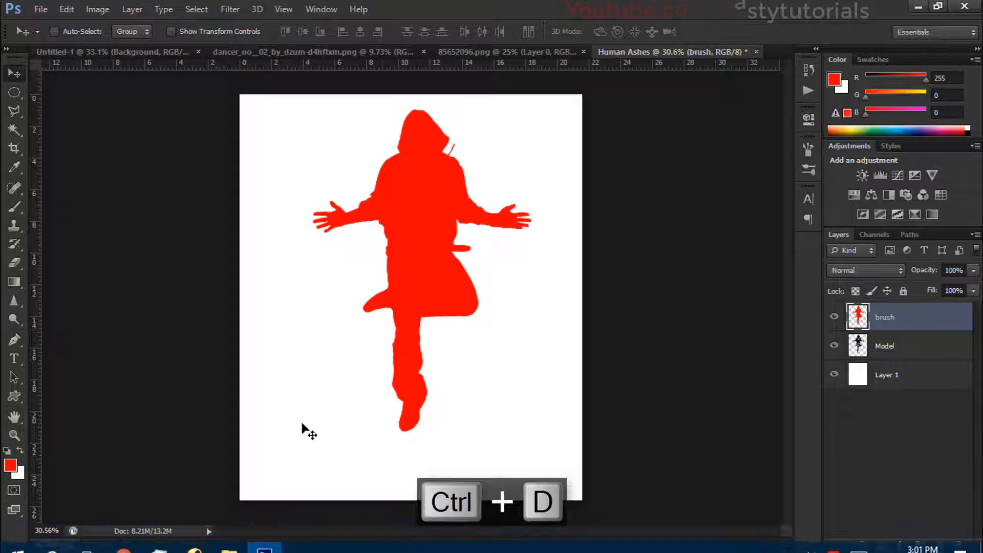
scroll(389, 320, up, 2)
scroll(395, 302, down, 2)
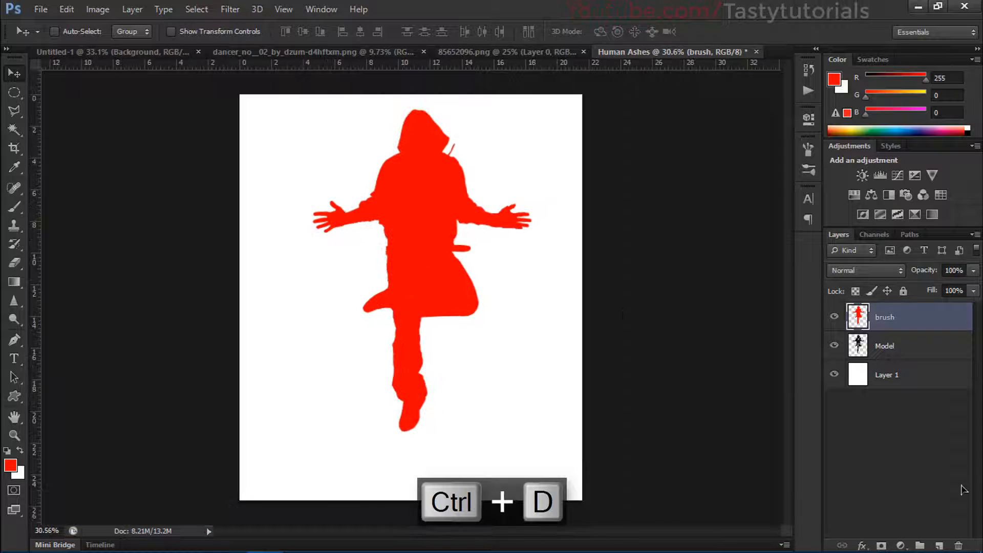
Add a new layer above the brush layer and name it area
click(943, 545)
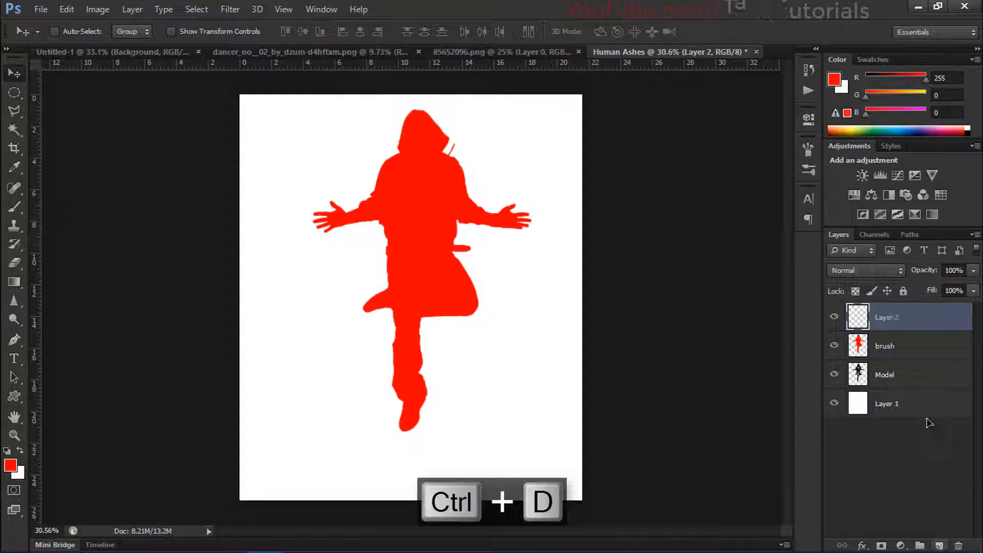
double_click(888, 318)
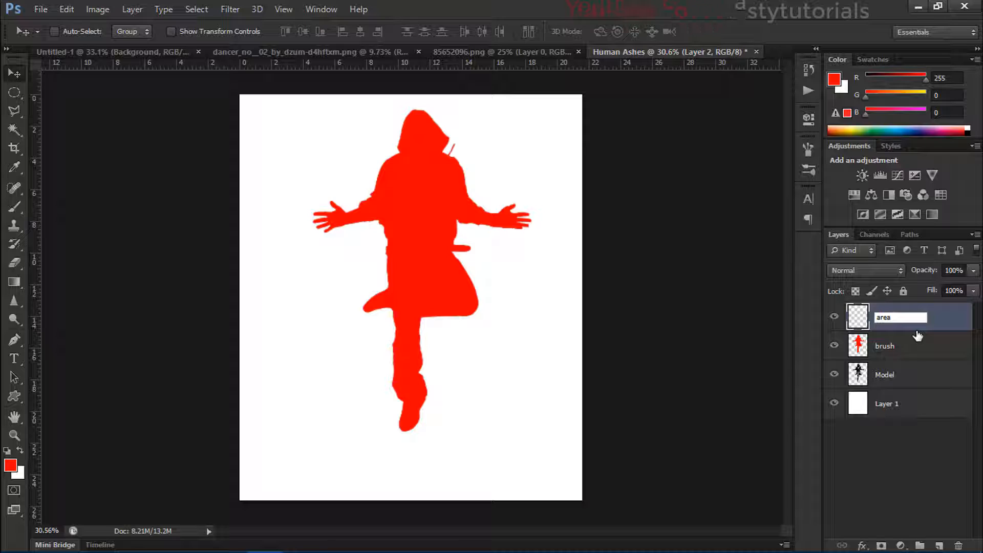
key(Return)
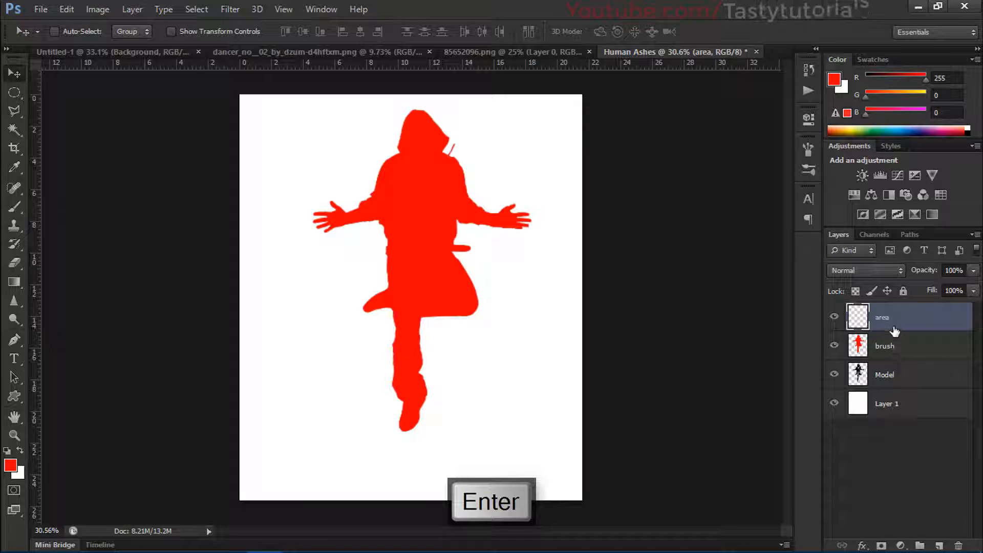
Load the Model layer's outline as a selection while keeping the area layer active, and ready the Brush tool at 80 px
ctrl+click(863, 377)
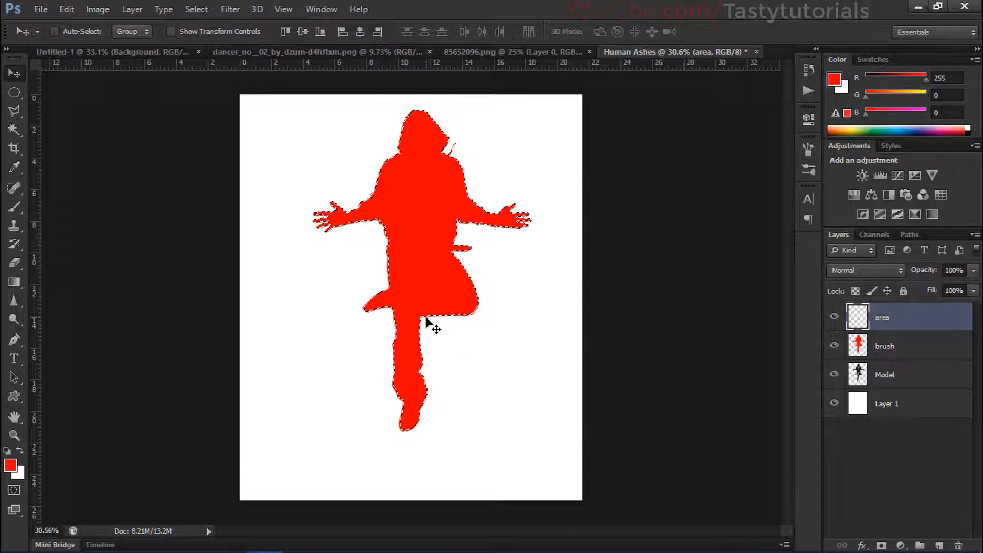
key(b)
scroll(404, 389, up, 2)
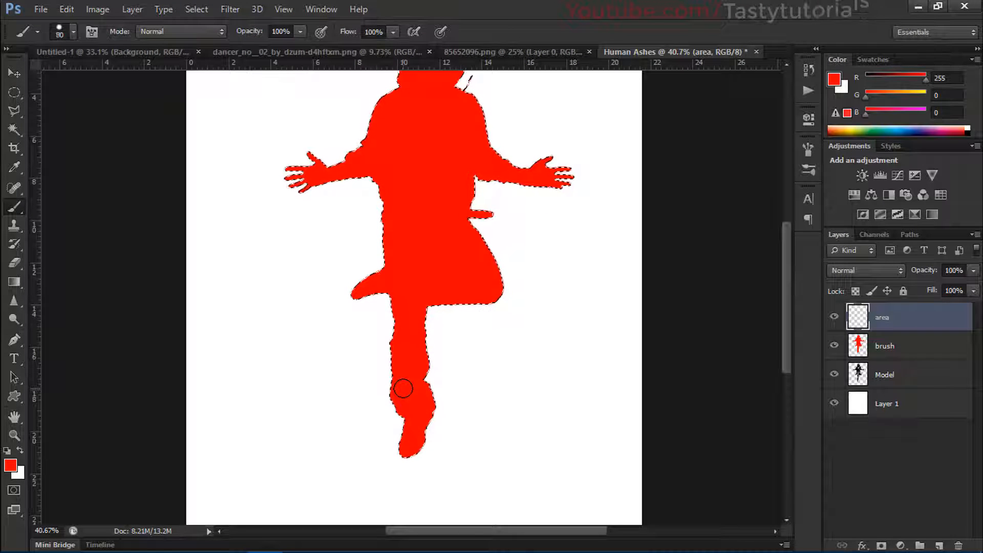
key(bracketright)
key(bracketright)
key(bracketright)
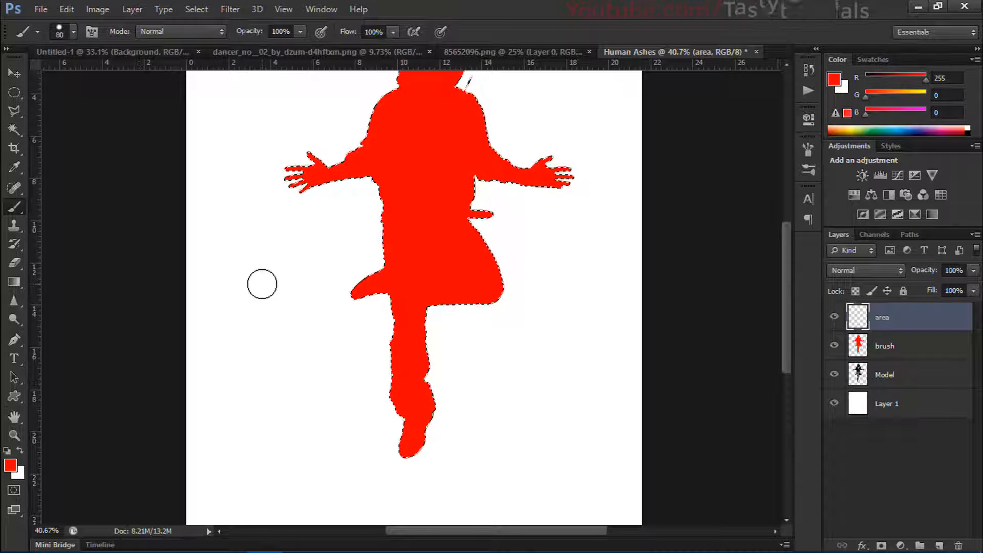
key(bracketleft)
key(bracketleft)
Set the foreground colour to yellow ffea00
click(9, 466)
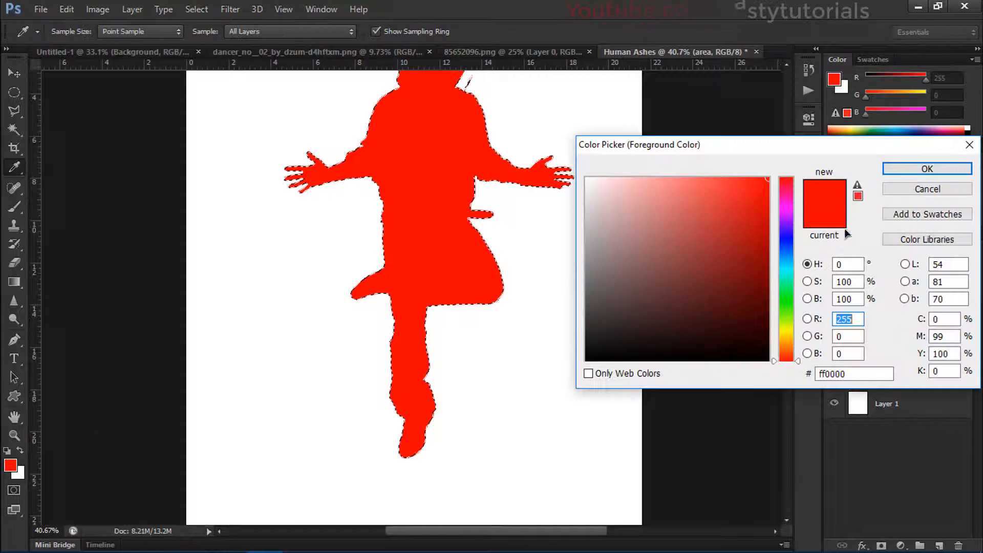
click(787, 333)
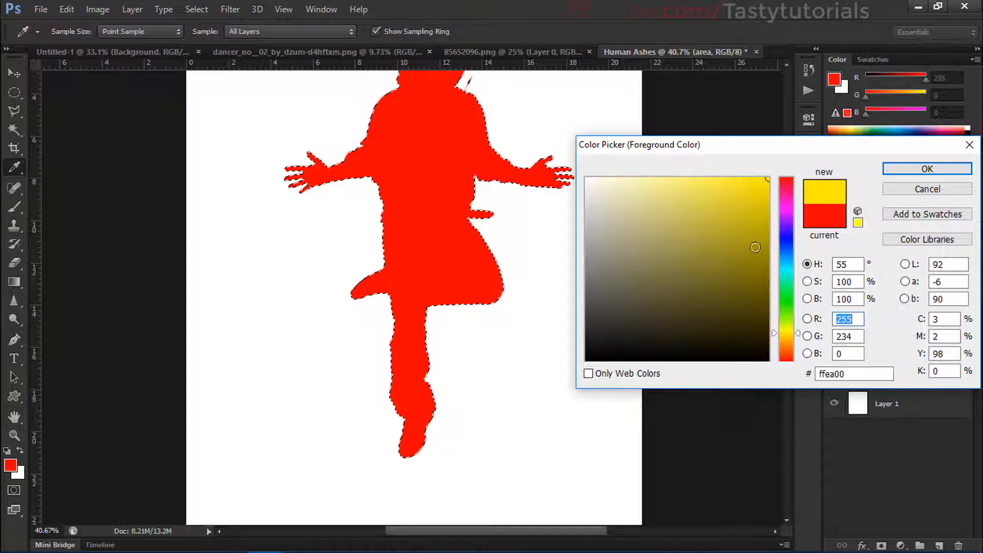
click(913, 171)
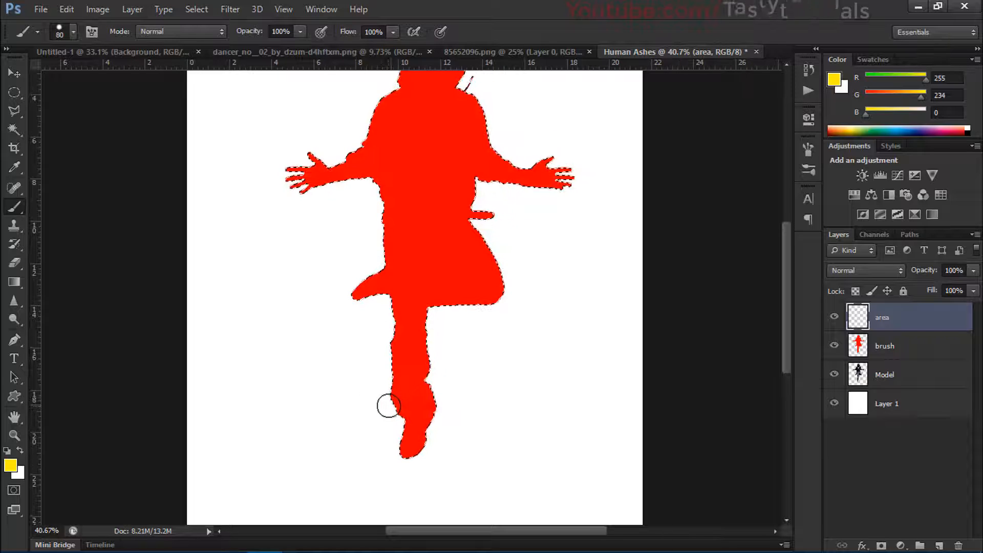
Paint the foot, both legs and a rough band across the hips yellow on the area layer with an 80 px hard round brush, then deselect
right_click(295, 308)
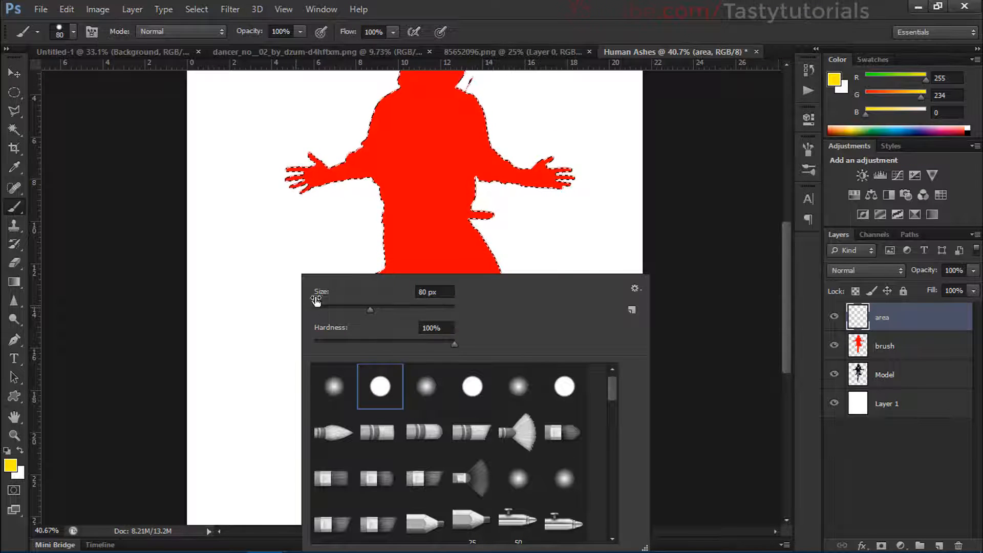
key(Return)
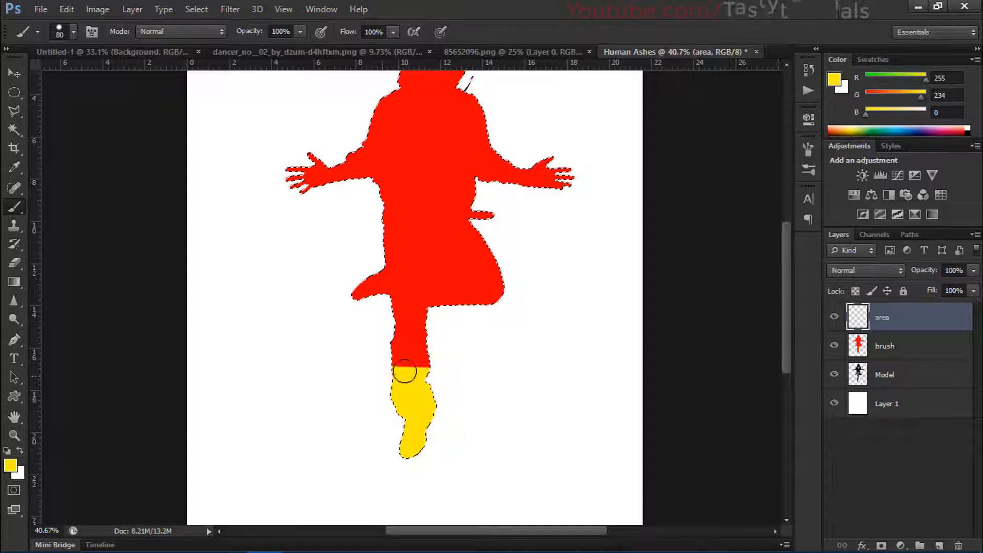
mouse_move(401, 351)
mouse_down()
mouse_move(411, 290)
mouse_move(358, 289)
mouse_up()
click(439, 293)
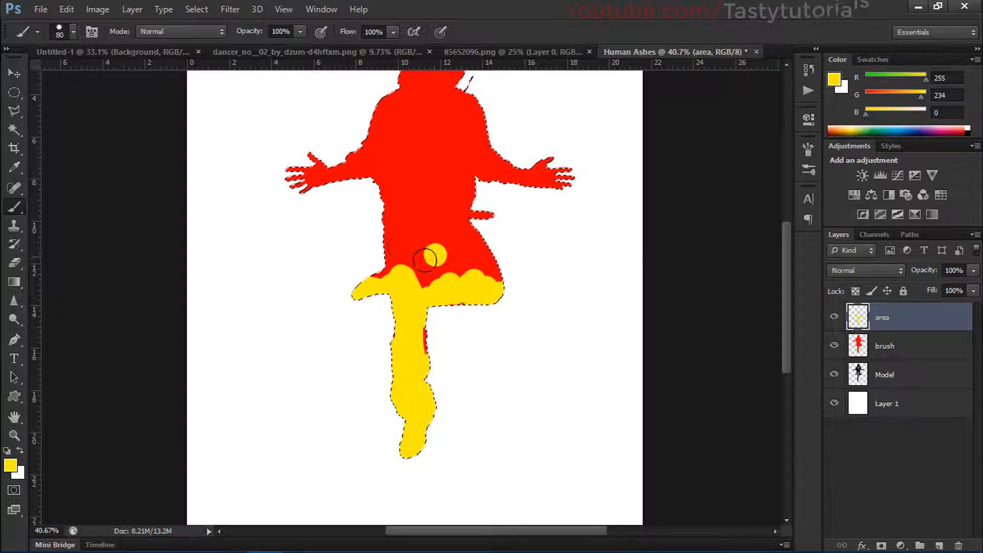
drag(482, 251, 490, 257)
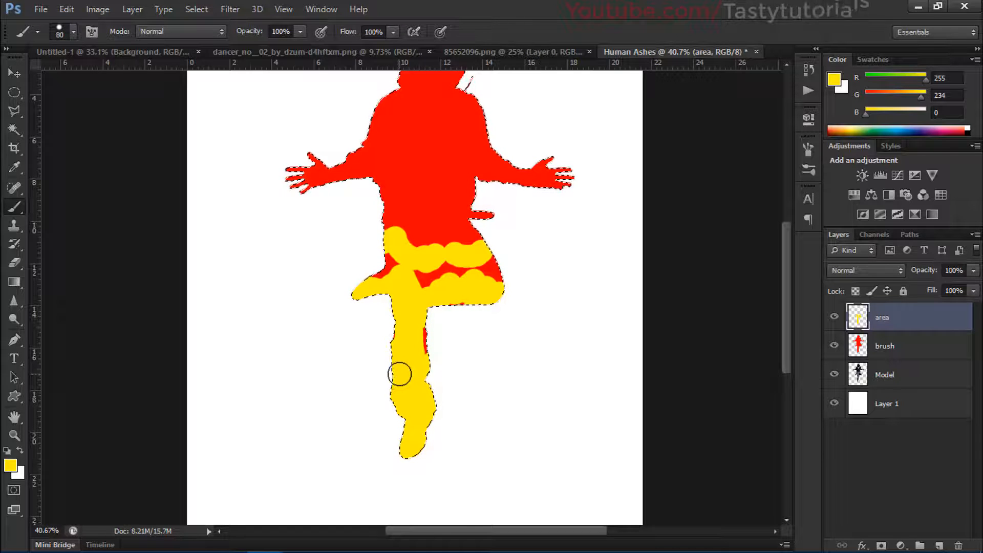
scroll(400, 374, down, 1)
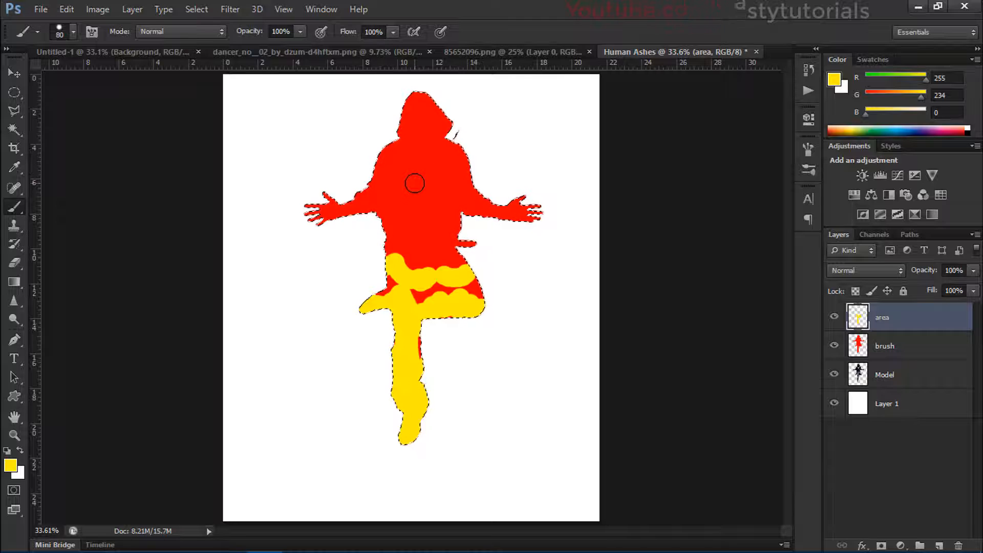
key(ctrl+d)
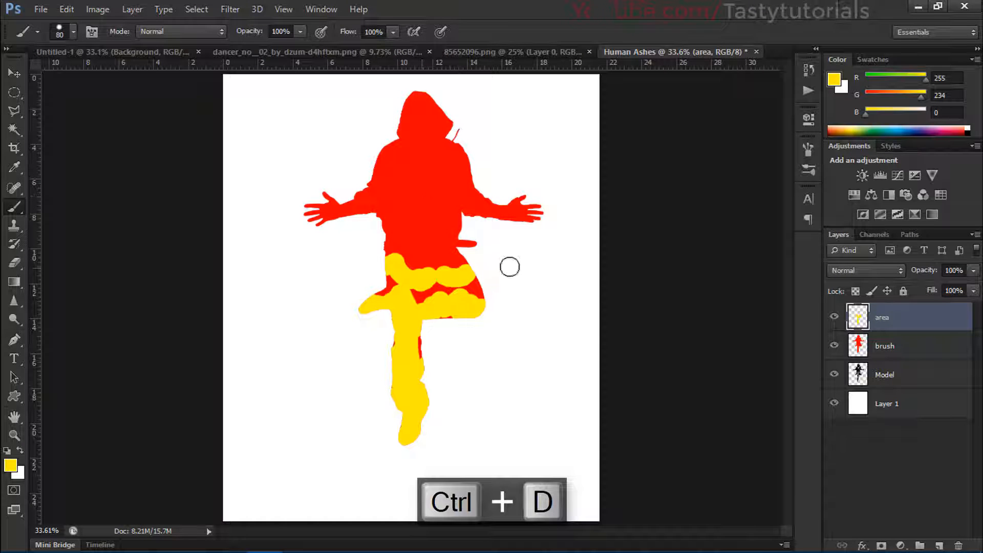
Extend the yellow hip band past both sides of the silhouette, and hide the area and brush layers
drag(509, 266, 377, 265)
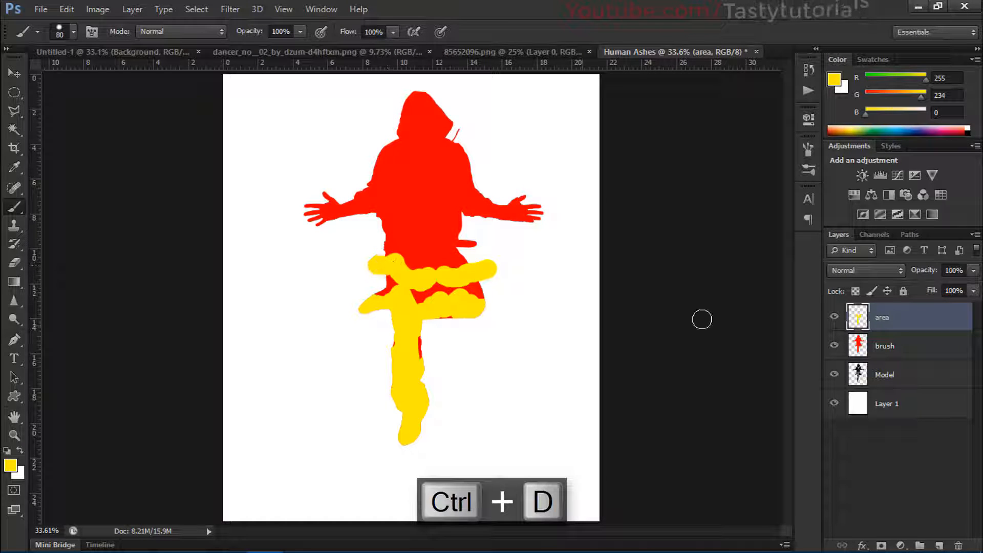
click(834, 318)
click(835, 345)
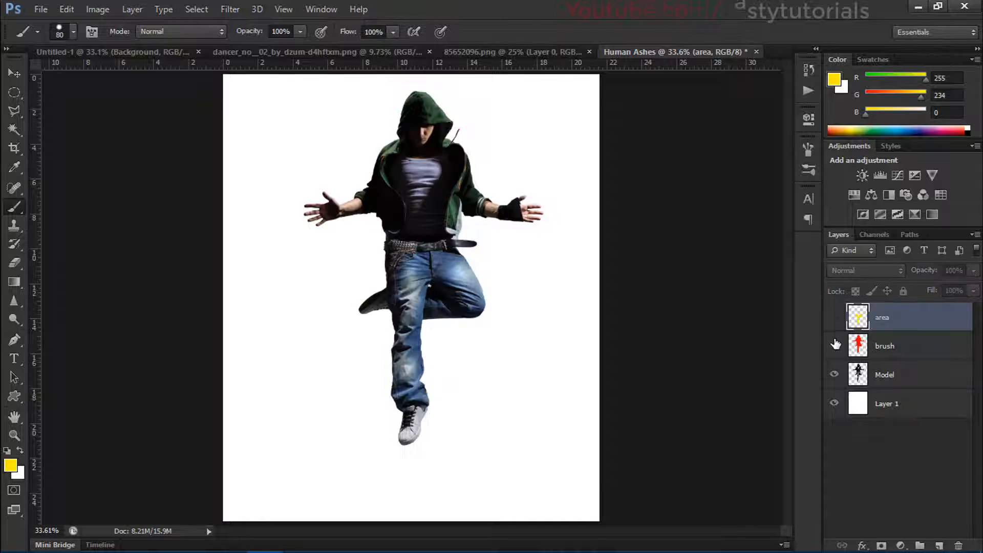
Merge the Model layer with the white Layer 1 beneath it
click(909, 382)
click(835, 375)
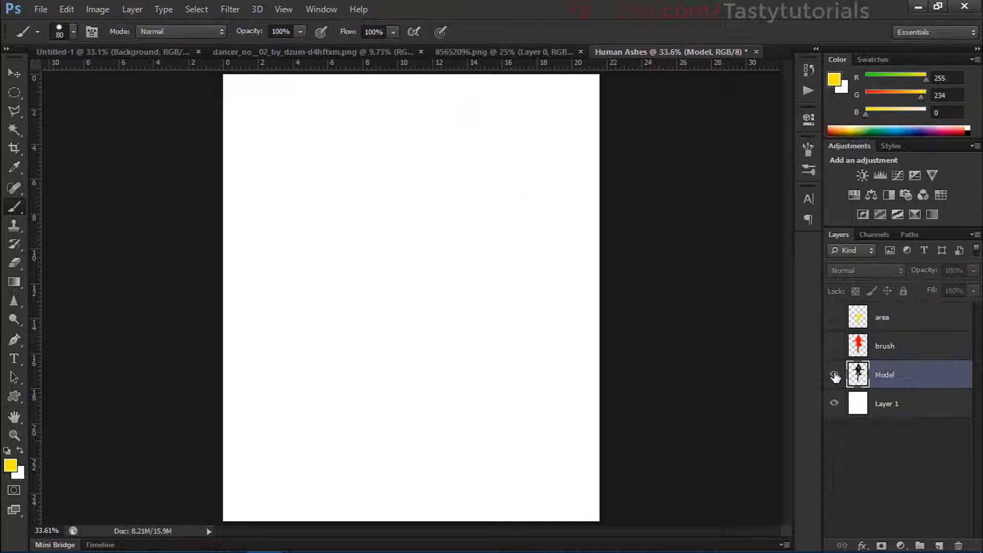
click(835, 375)
click(834, 403)
click(834, 403)
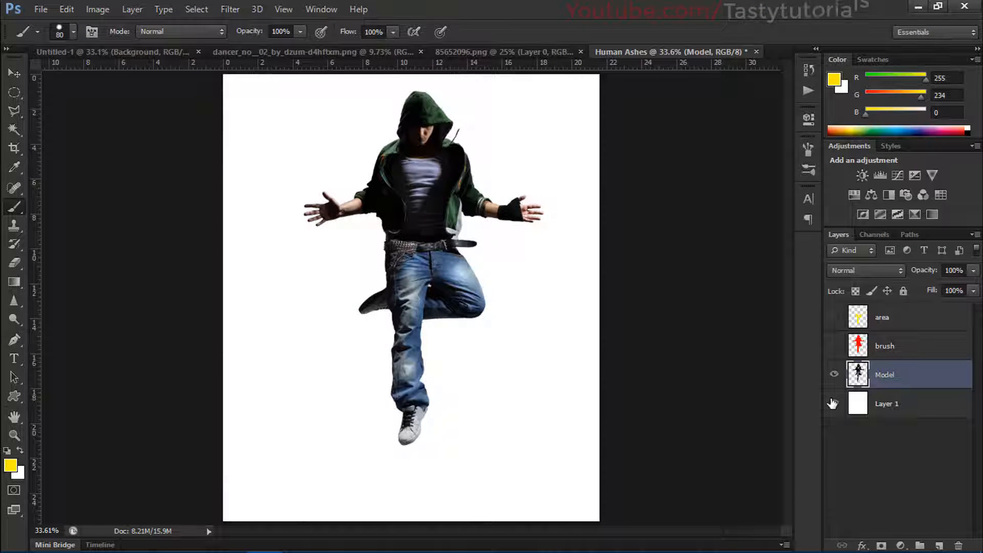
key(v)
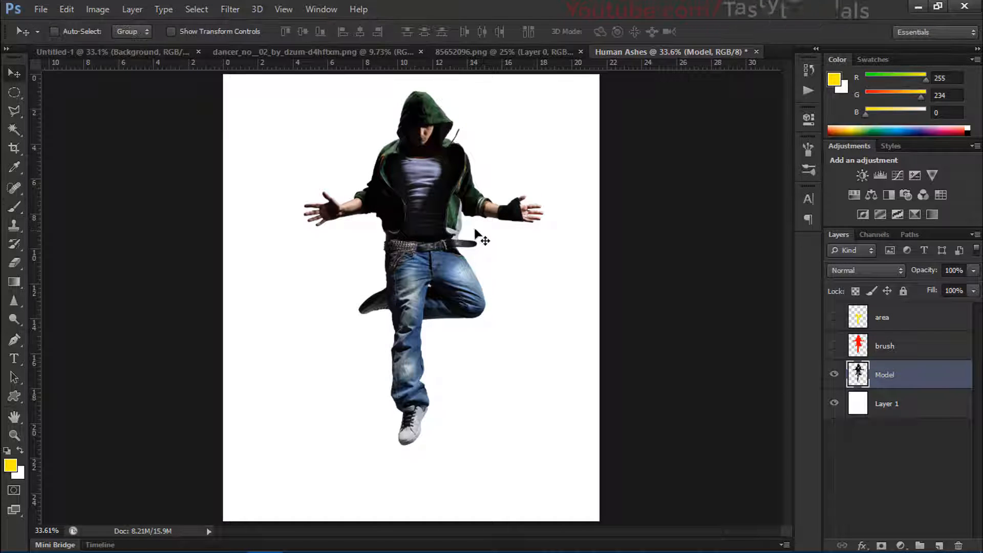
shift+click(904, 410)
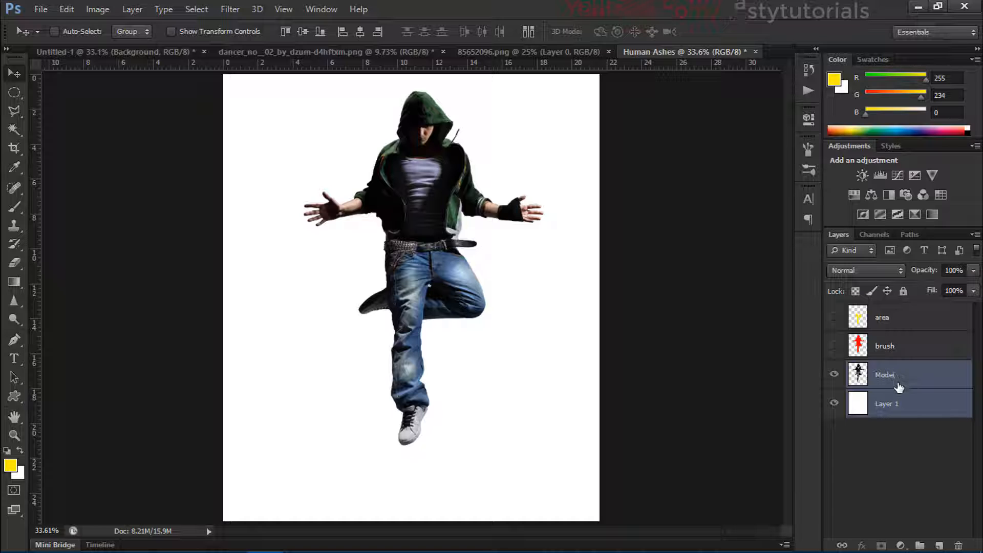
key(ctrl+e)
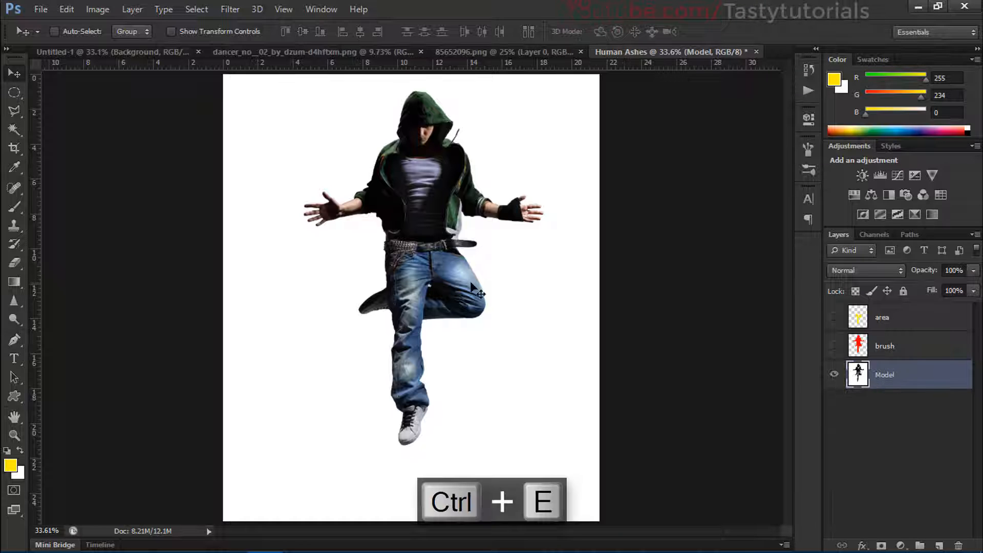
Convert the merged Model layer into the Background layer
click(97, 9)
mouse_move(132, 8)
mouse_move(252, 24)
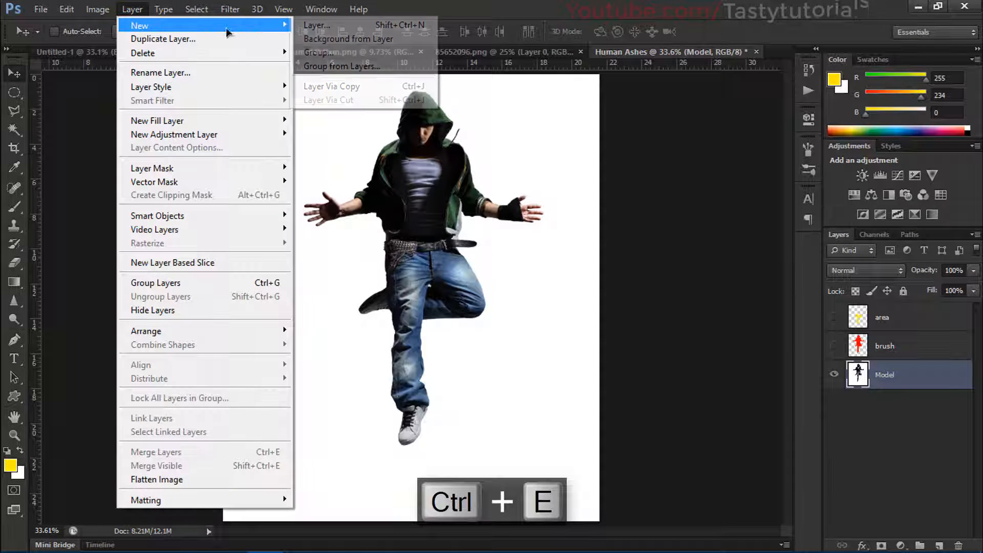
click(375, 41)
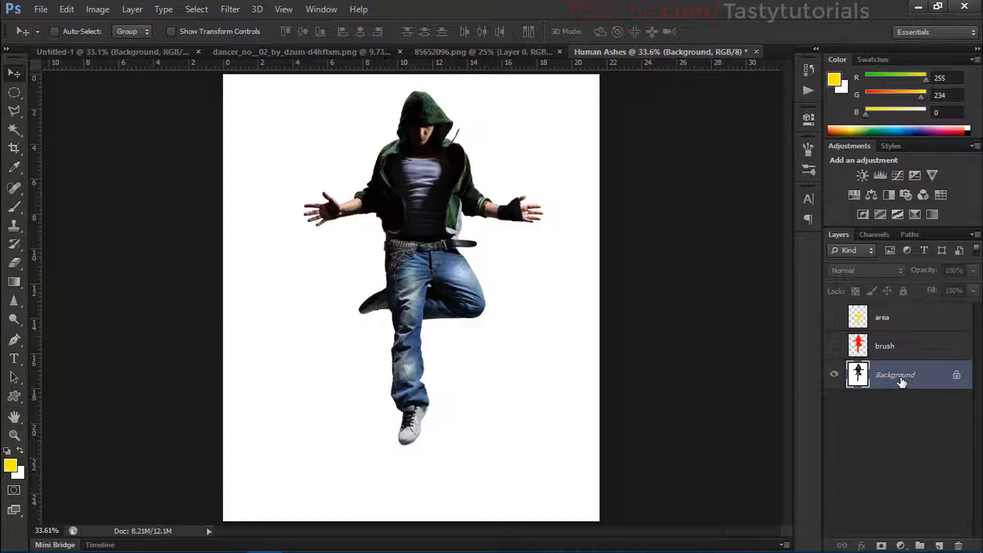
Show the brush and area layers again and make the area layer active
click(835, 346)
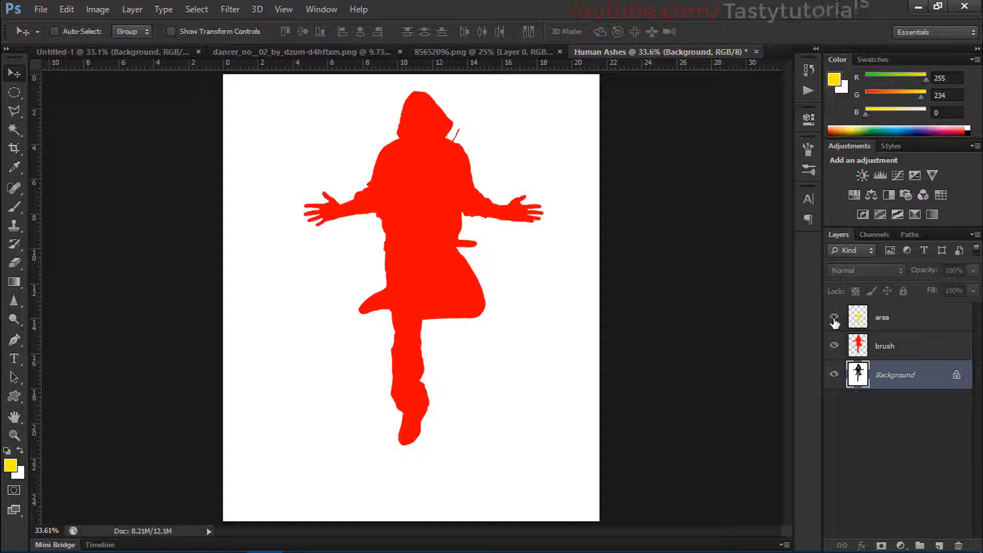
click(834, 318)
click(896, 318)
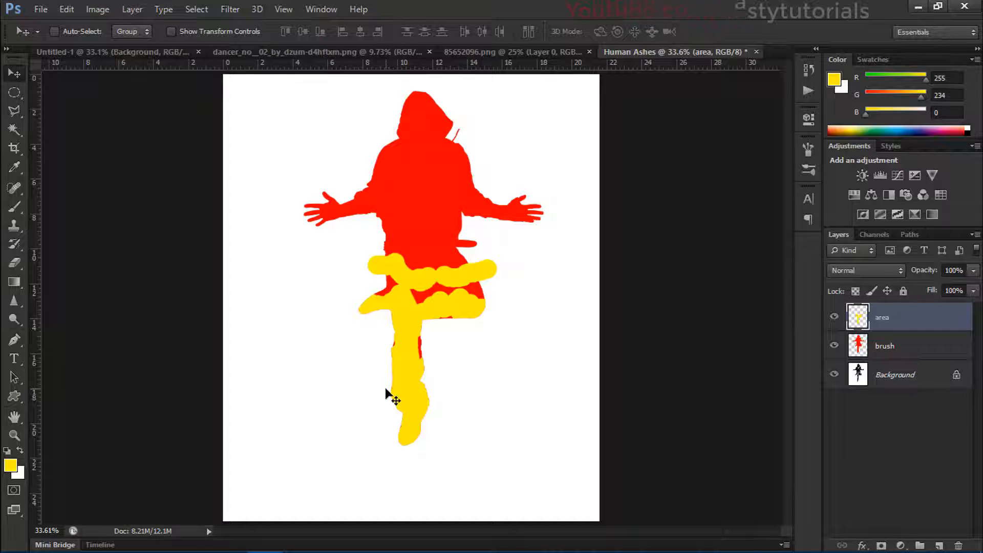
Paint yellow over the red gaps along the standing leg and foot with the 80 px brush, going slightly past the outline
scroll(380, 379, up, 4)
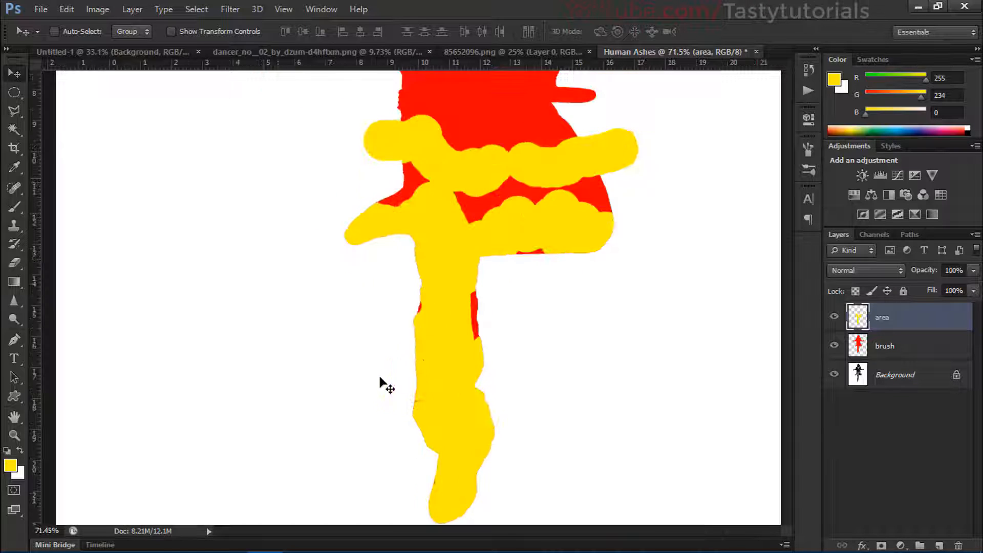
key(b)
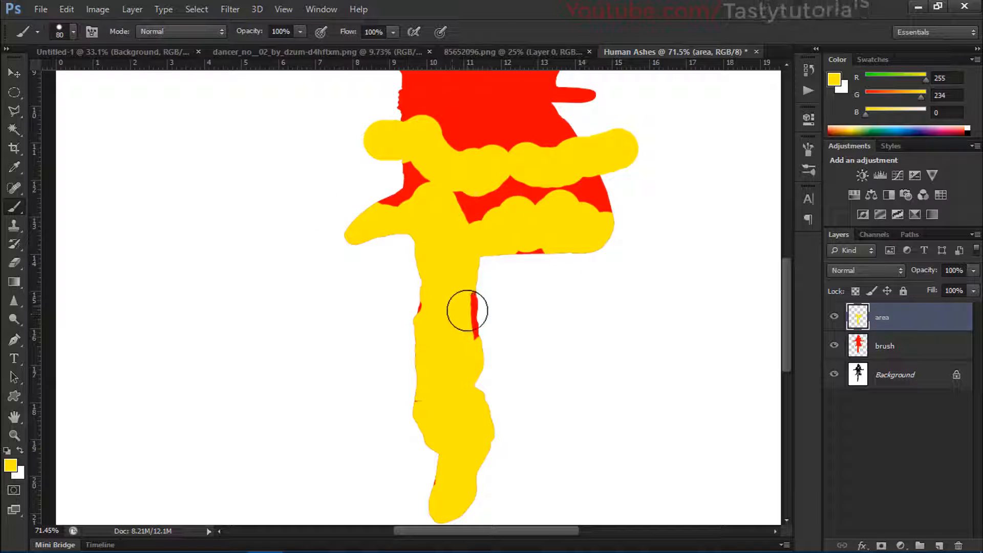
mouse_move(467, 311)
mouse_down()
mouse_move(466, 350)
mouse_move(423, 305)
mouse_move(418, 427)
mouse_move(410, 408)
mouse_move(447, 496)
mouse_up()
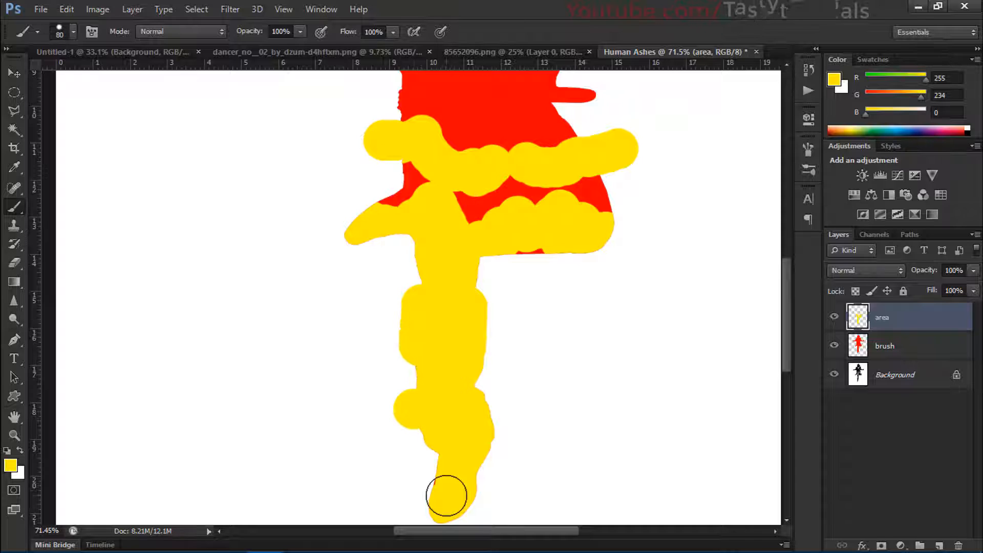
scroll(384, 368, down, 2)
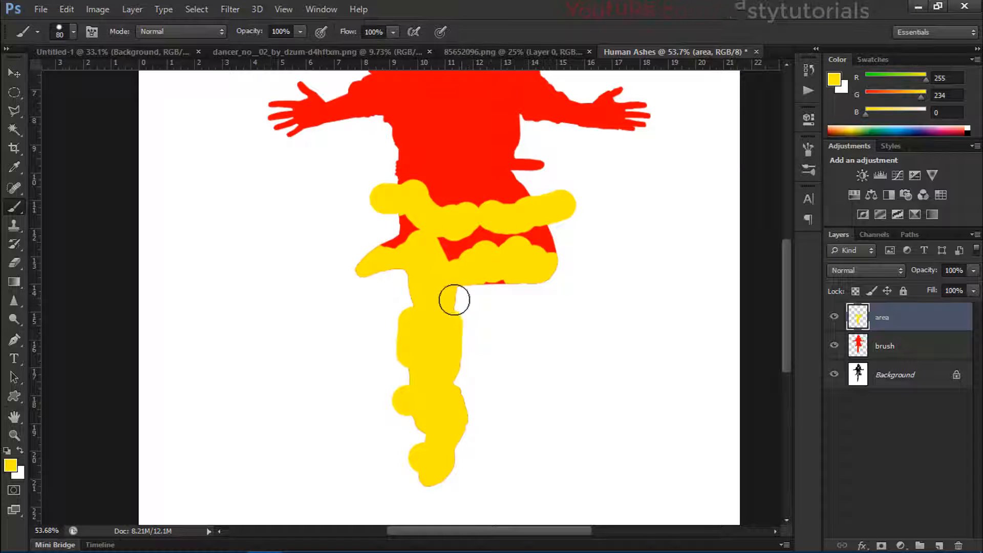
key(ctrl+alt+z)
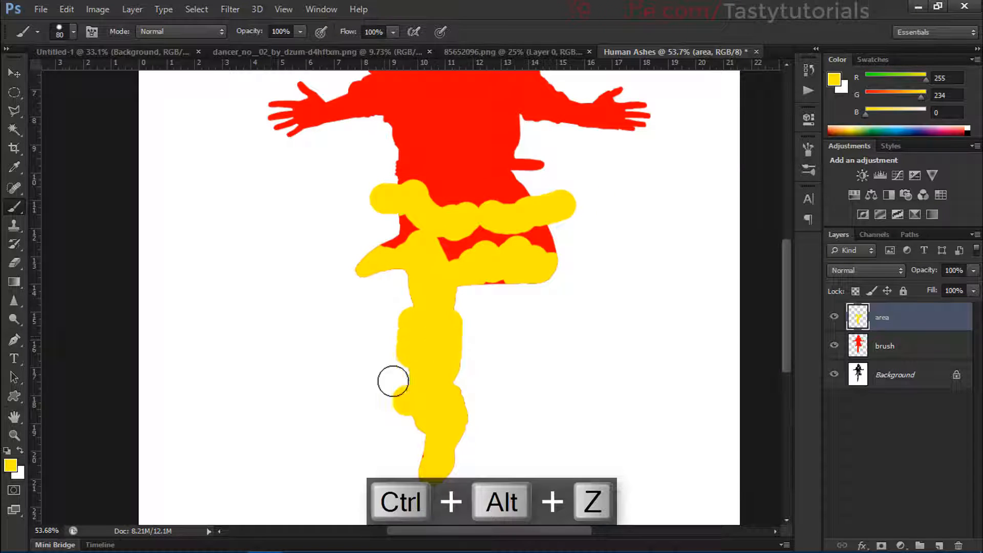
click(420, 447)
key(v)
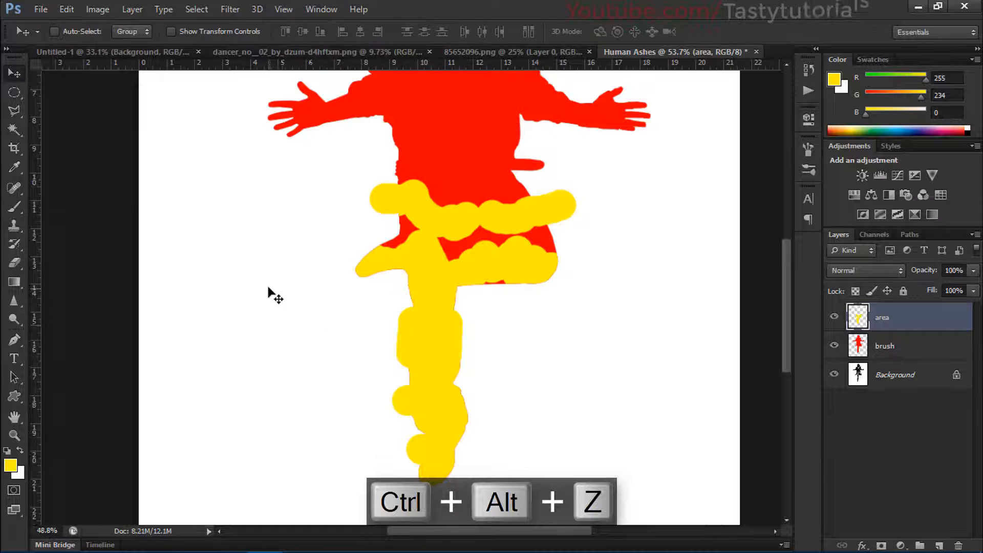
scroll(268, 291, down, 1)
Open the Preset Manager for Brushes
click(61, 10)
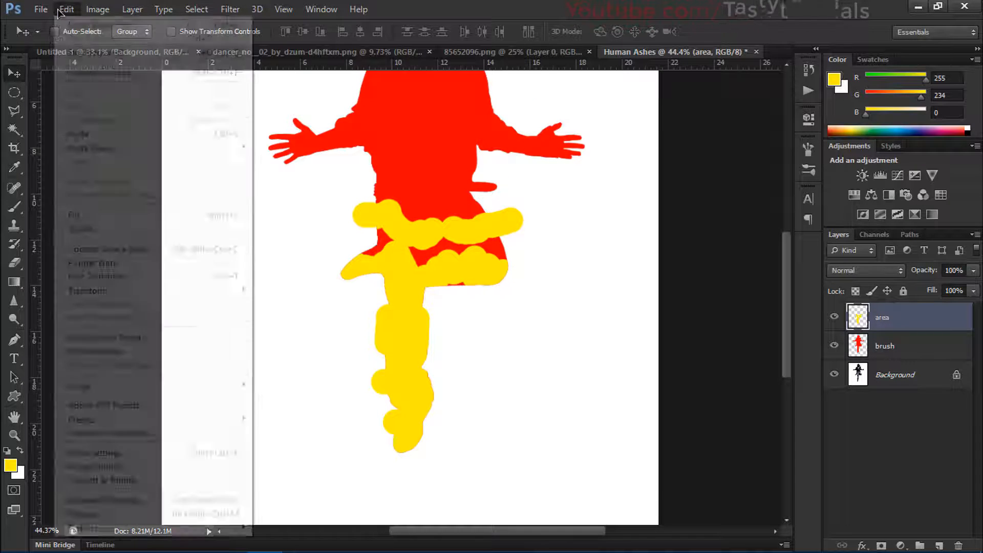
click(61, 10)
click(65, 10)
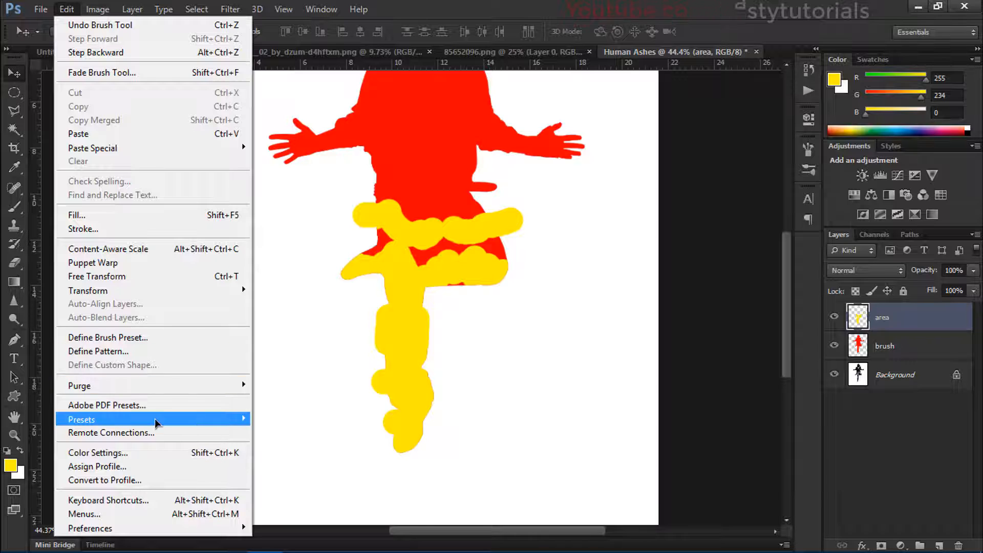
mouse_move(157, 423)
click(287, 420)
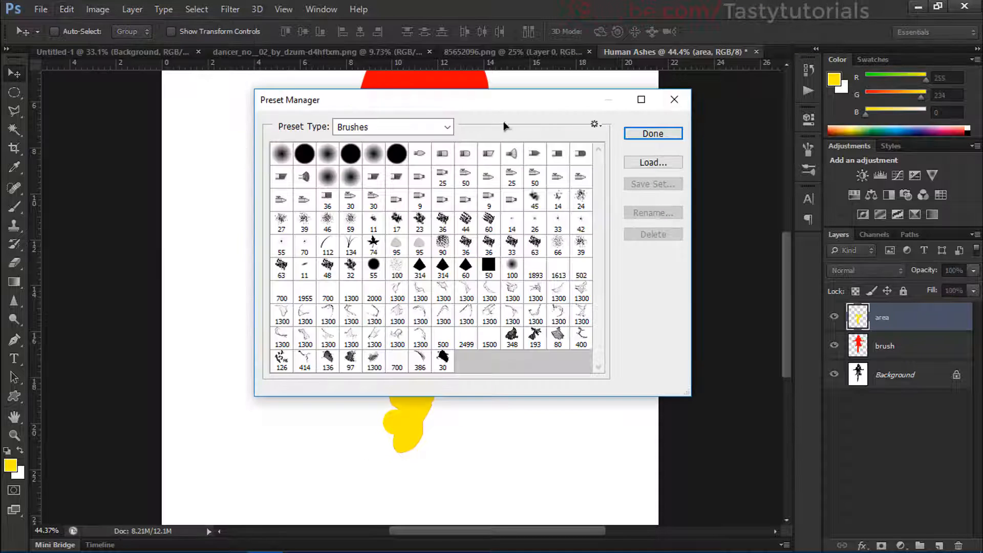
drag(505, 102, 553, 114)
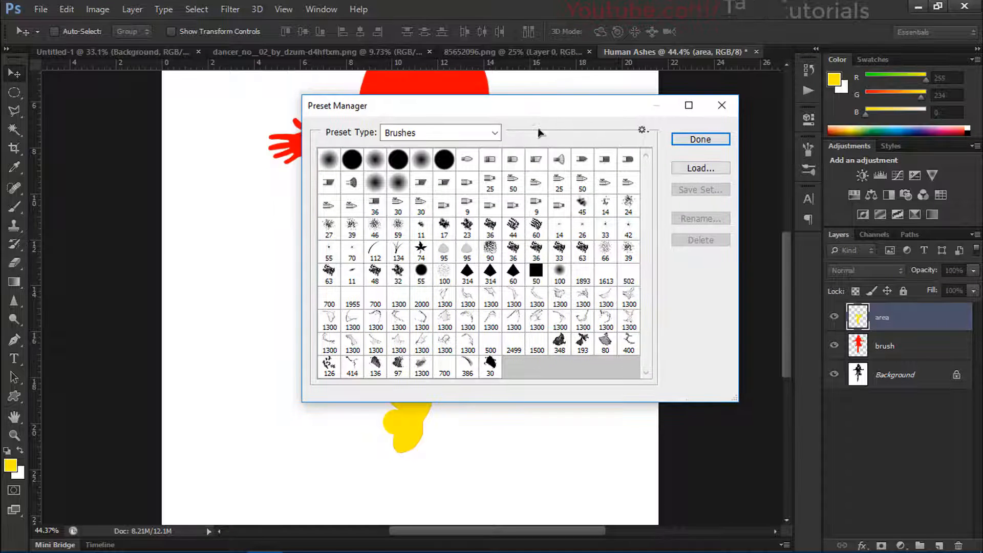
Browse from the Desktop's 3D folder to brush.abr in Human Ashes PS Action, then cancel the brush loading and close the Preset Manager
click(681, 168)
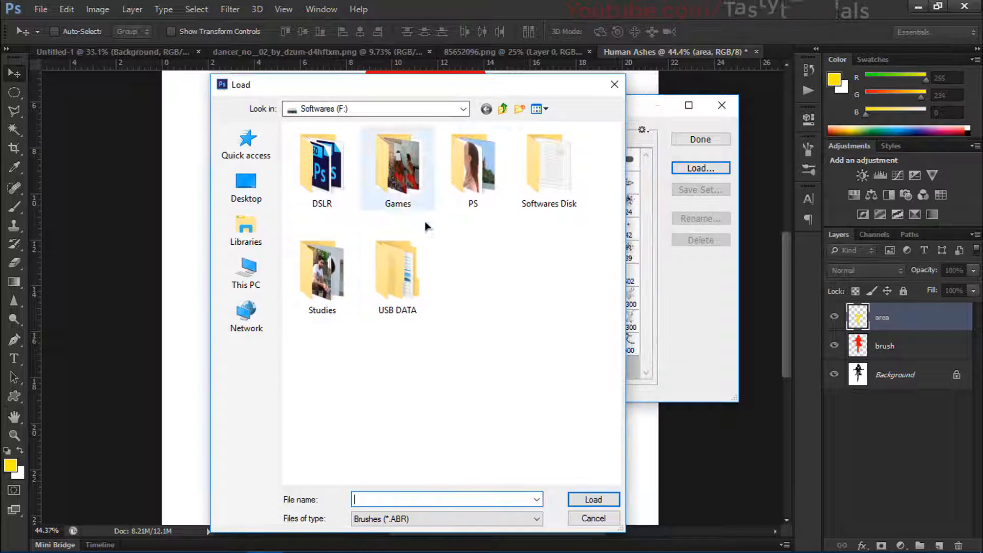
click(246, 197)
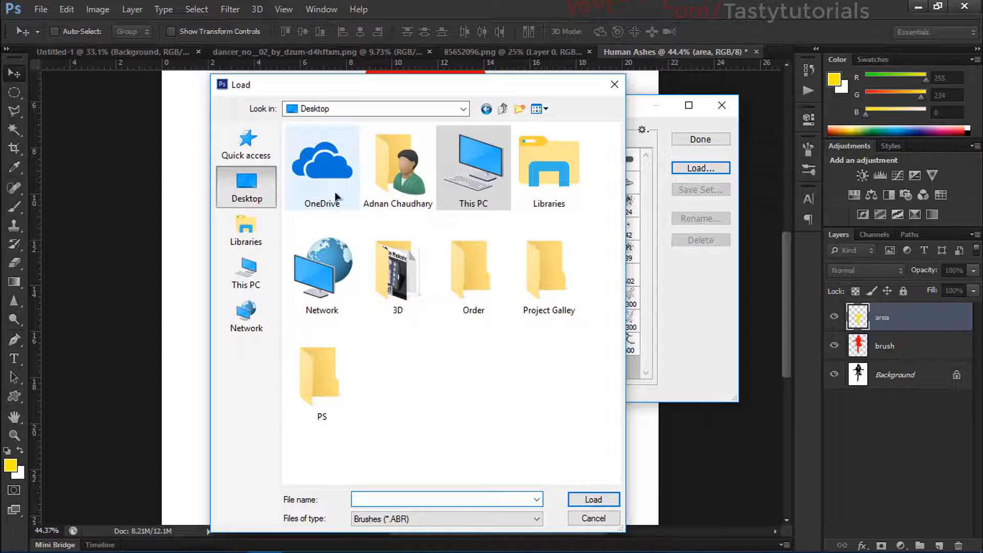
double_click(390, 292)
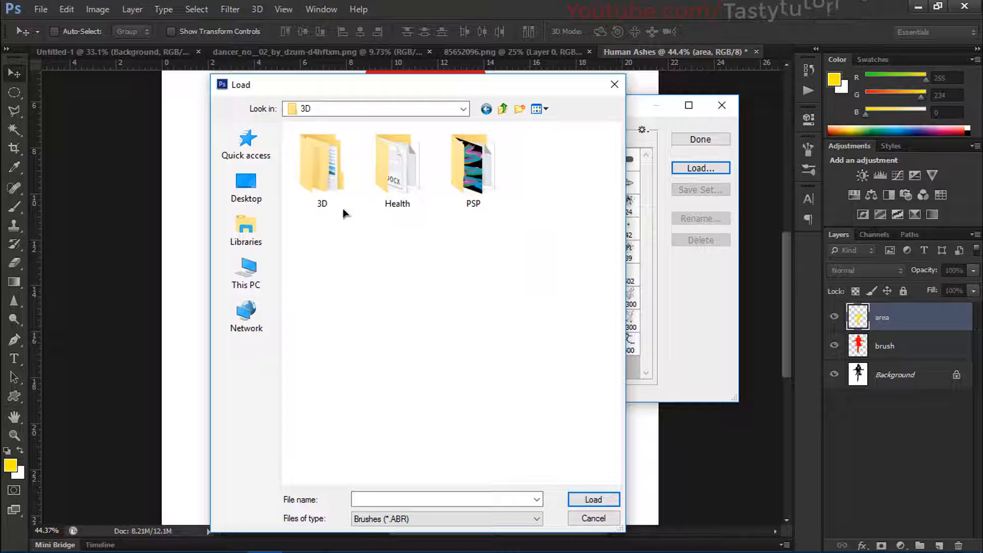
double_click(323, 169)
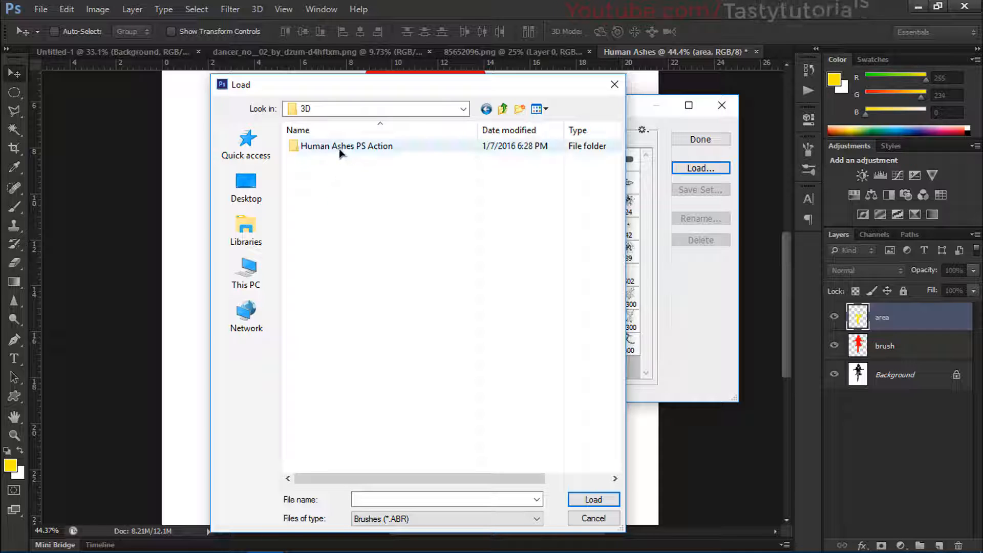
double_click(328, 148)
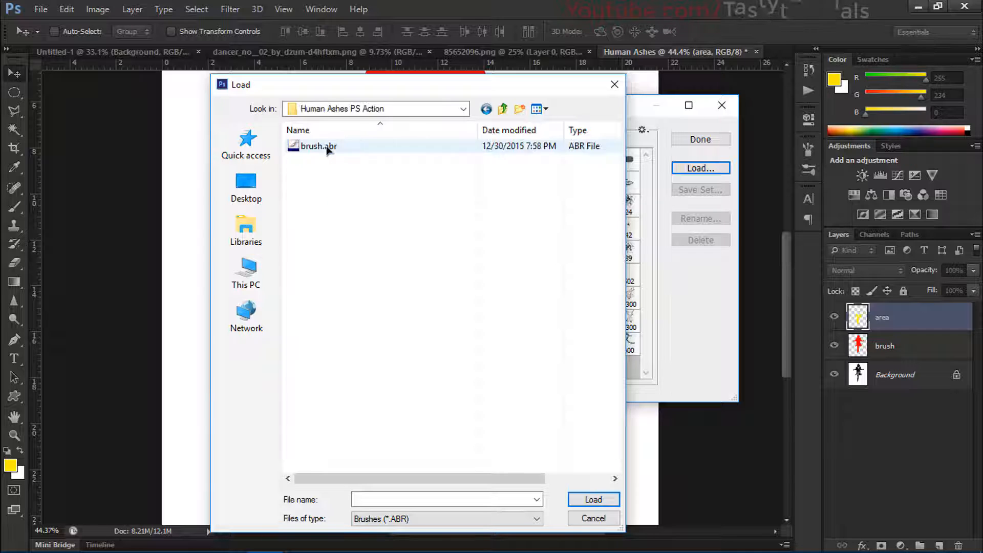
click(318, 149)
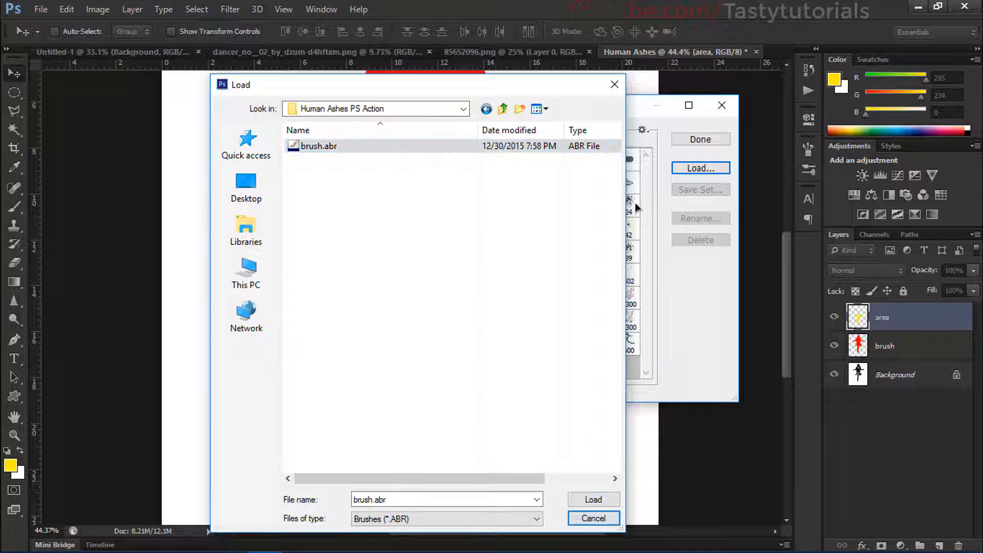
click(586, 519)
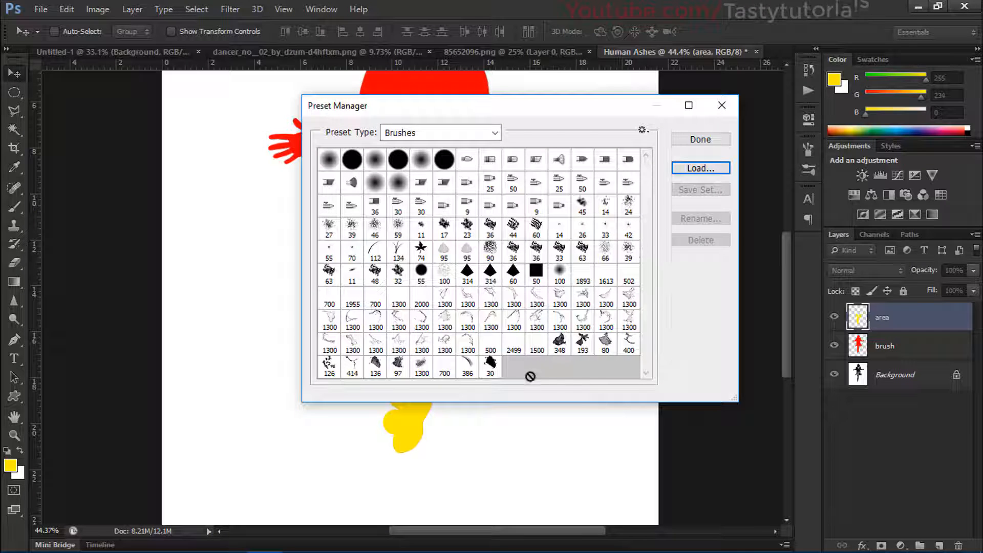
click(701, 140)
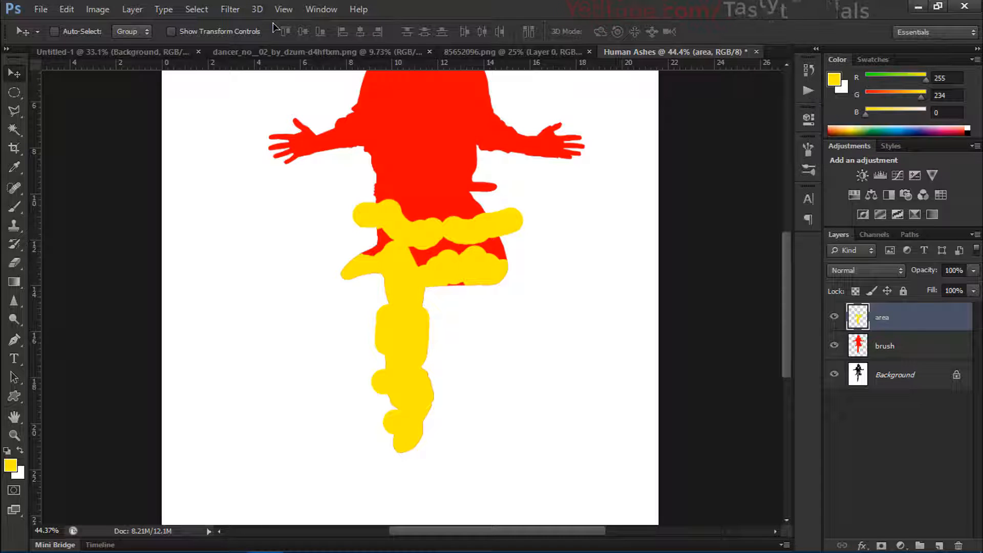
Display the available actions and collapse the Human Ashes Action set
click(327, 10)
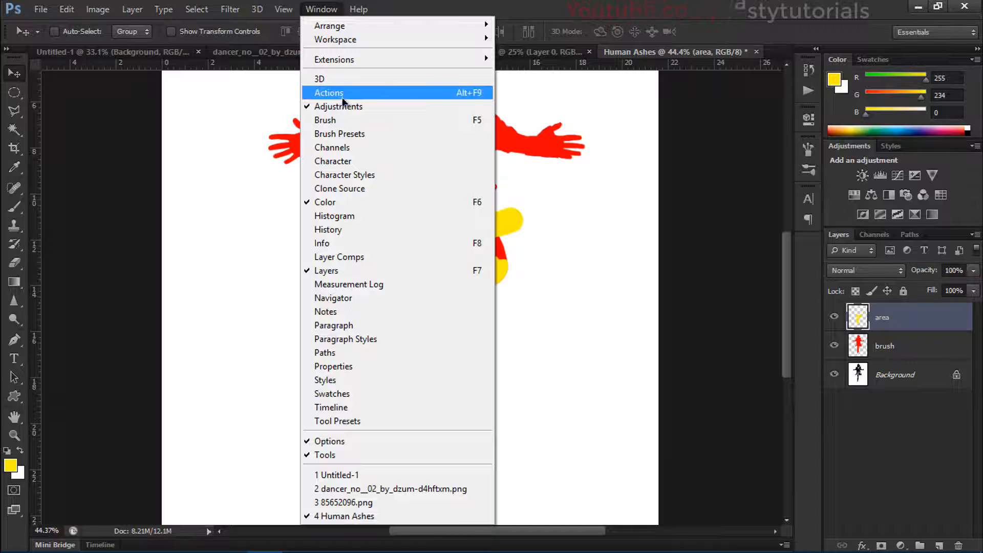
click(342, 93)
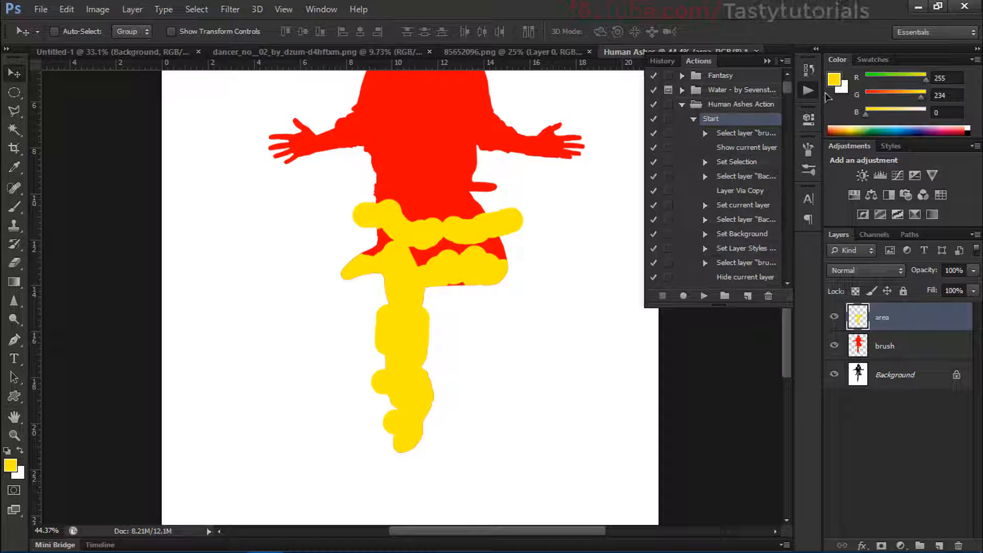
click(682, 104)
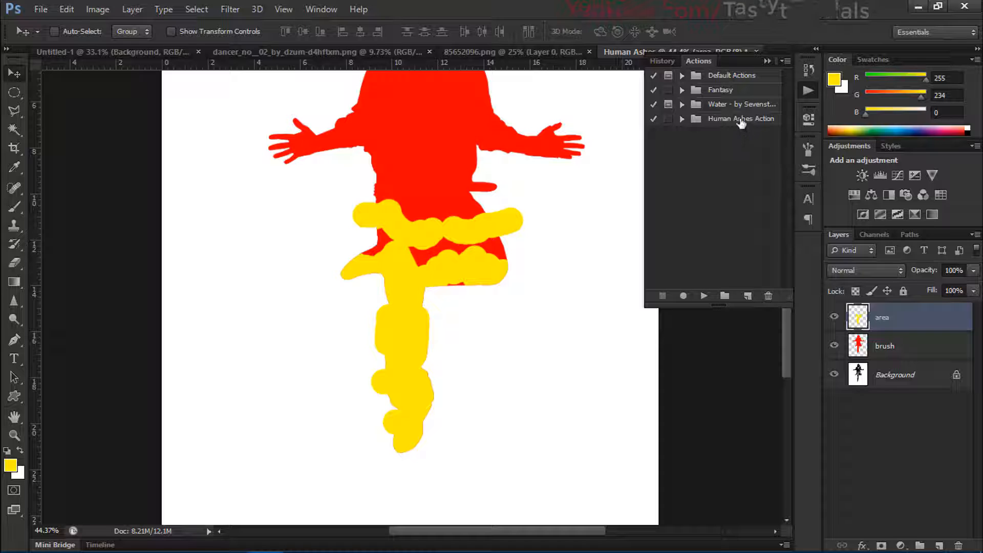
Browse from the Desktop's 3D folder to Human Ashes Action.atn in Human Ashes PS Action, then cancel loading the actions
click(784, 62)
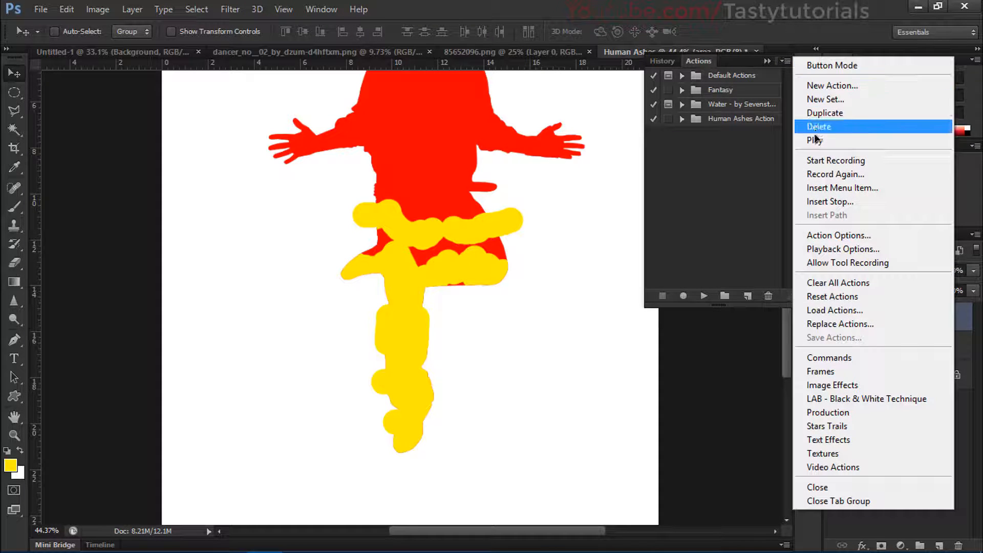
click(823, 310)
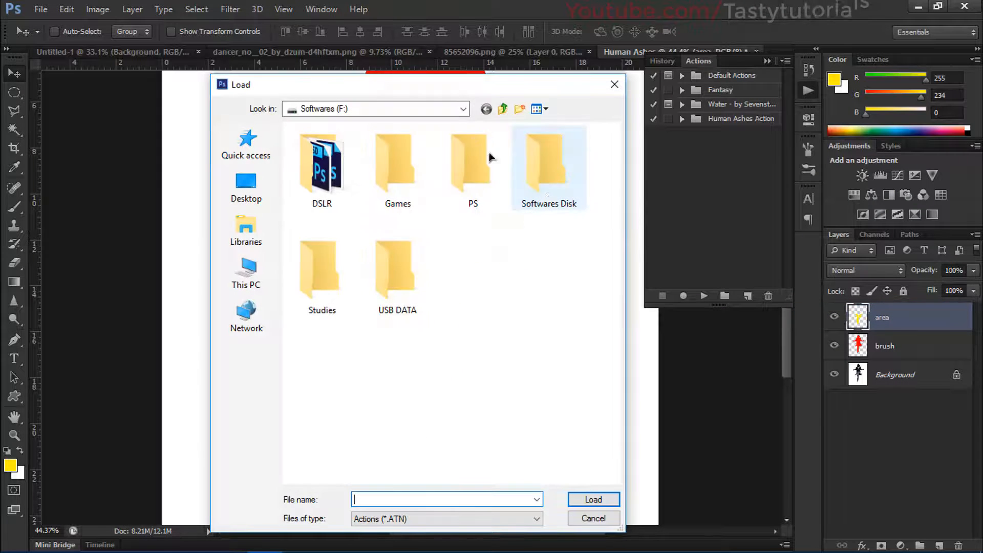
click(246, 189)
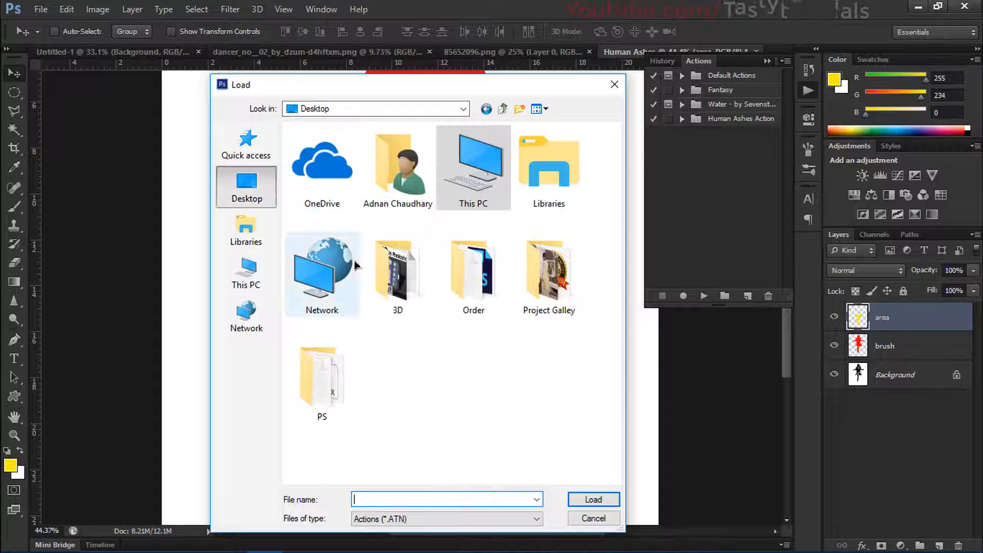
double_click(398, 271)
double_click(315, 175)
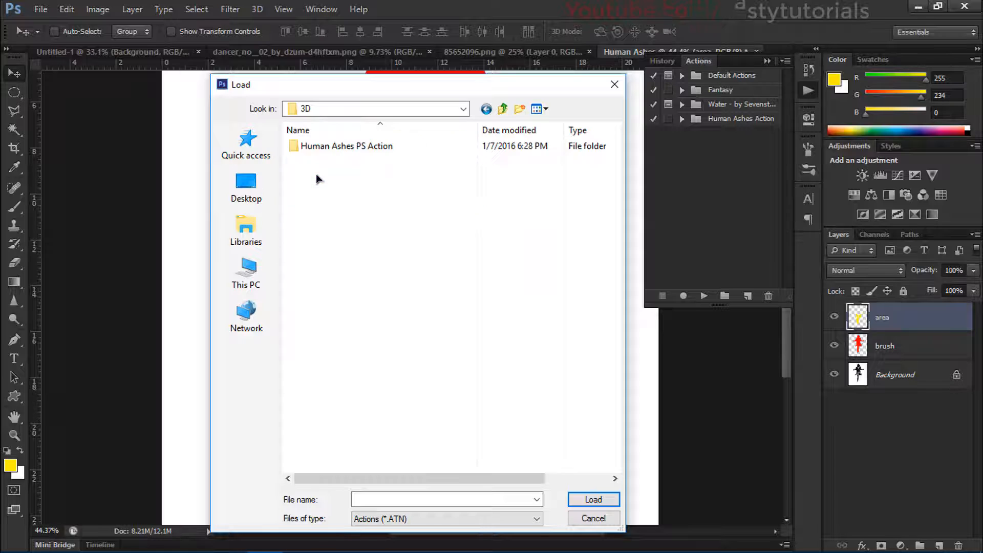
double_click(333, 149)
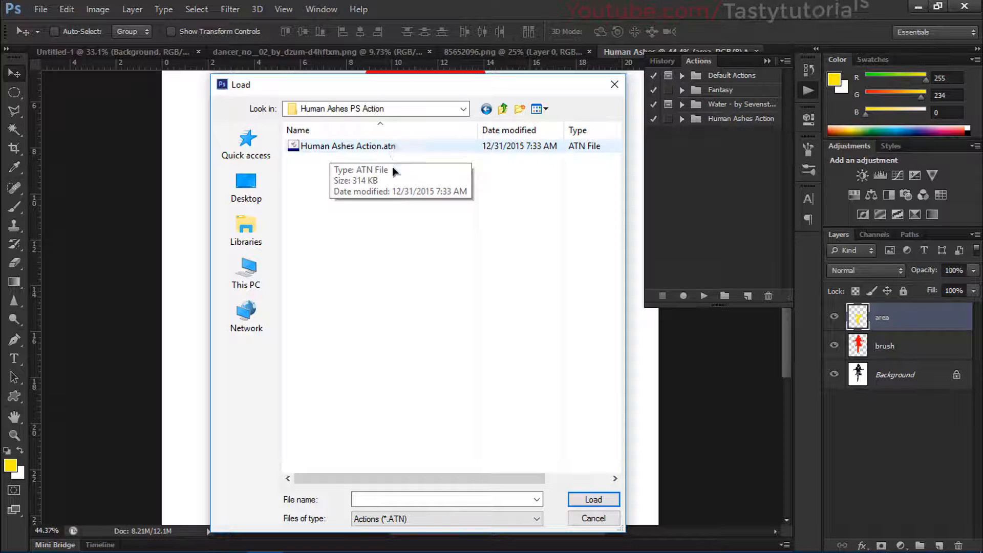
click(380, 148)
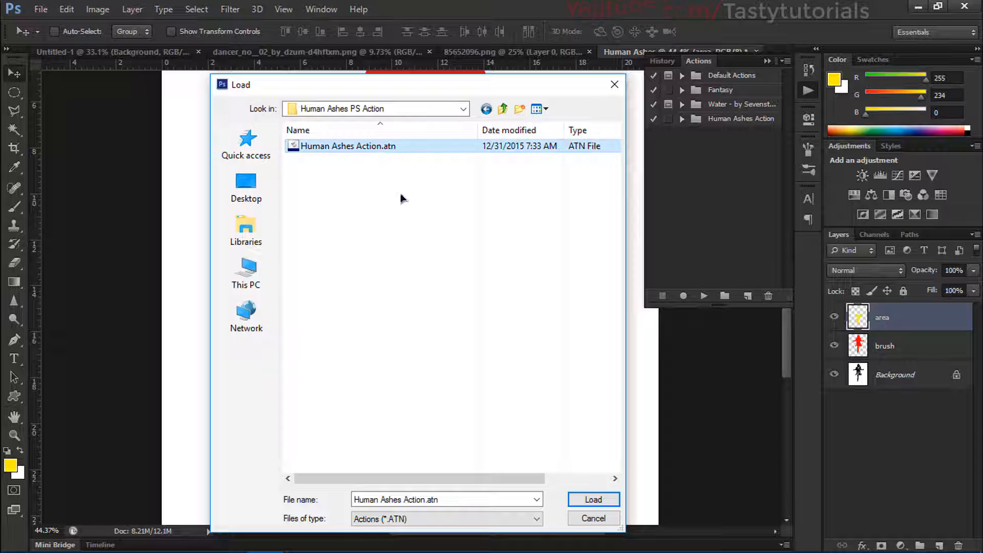
click(588, 520)
Expand the Human Ashes Action set and select its Start action
click(711, 122)
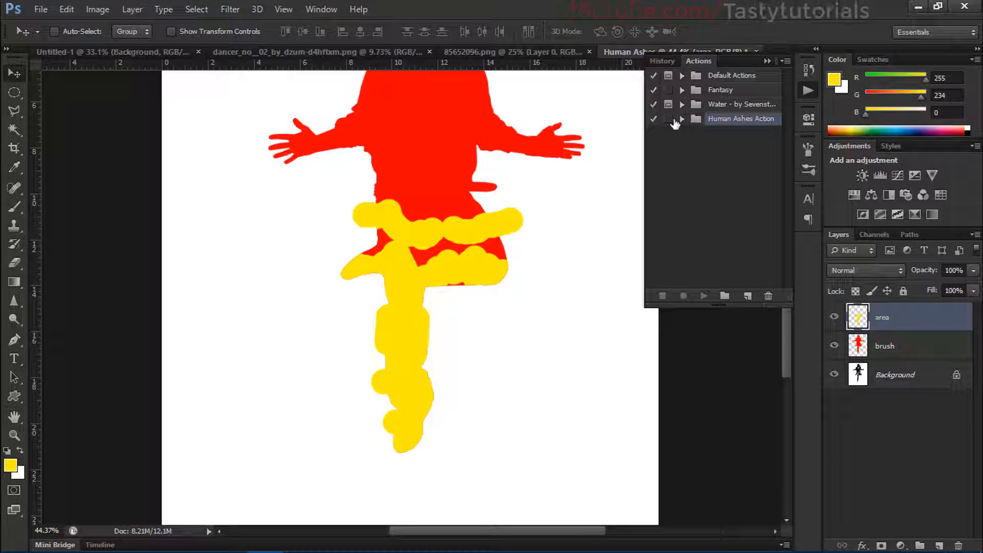
click(682, 120)
click(712, 136)
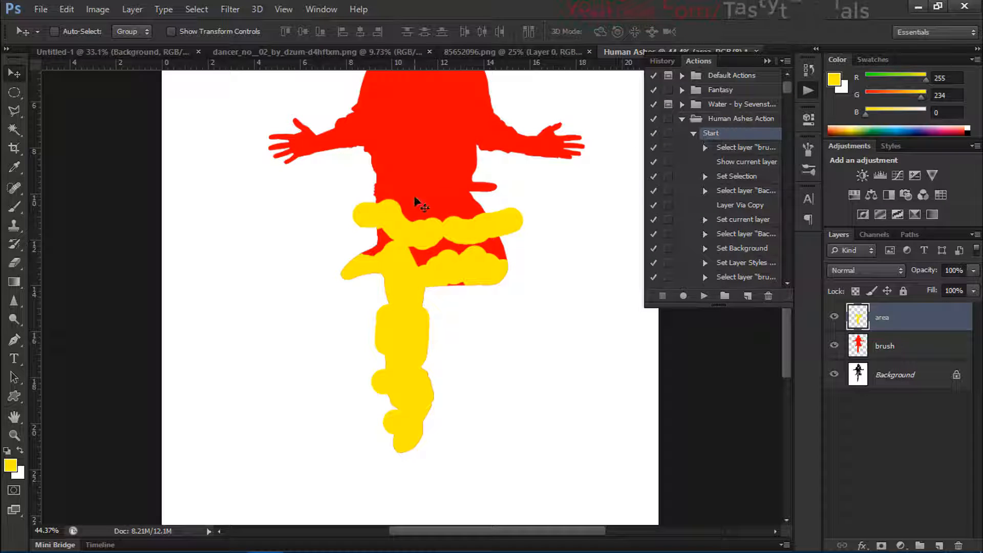
Check the Layers Panel Options and accept them with Add "copy" to Copied Layers and Groups enabled
click(973, 235)
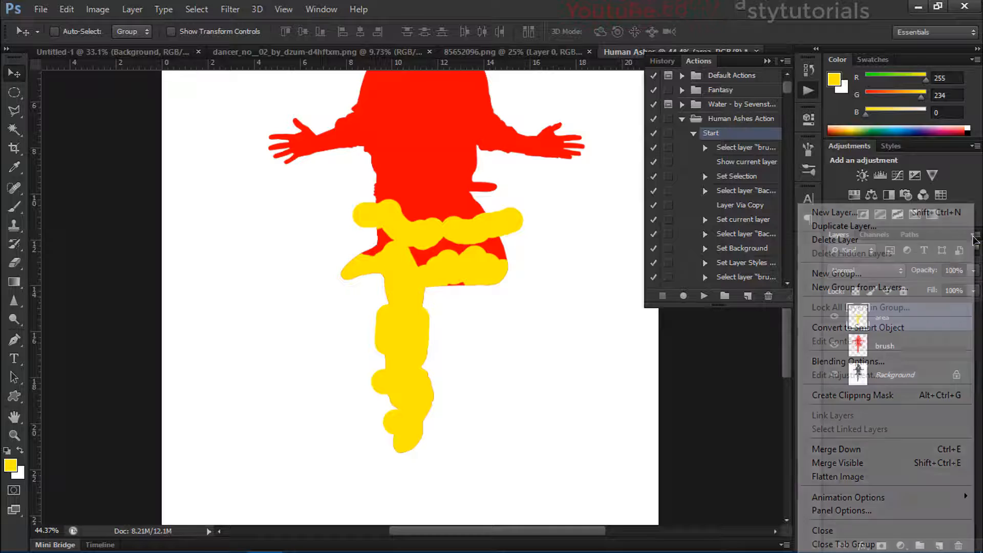
click(854, 511)
drag(477, 28, 423, 34)
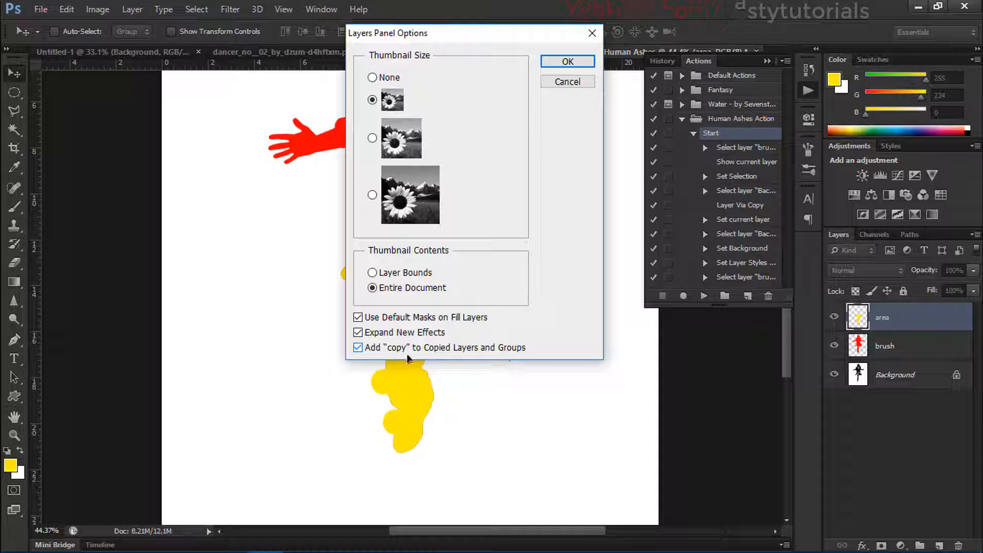
click(552, 62)
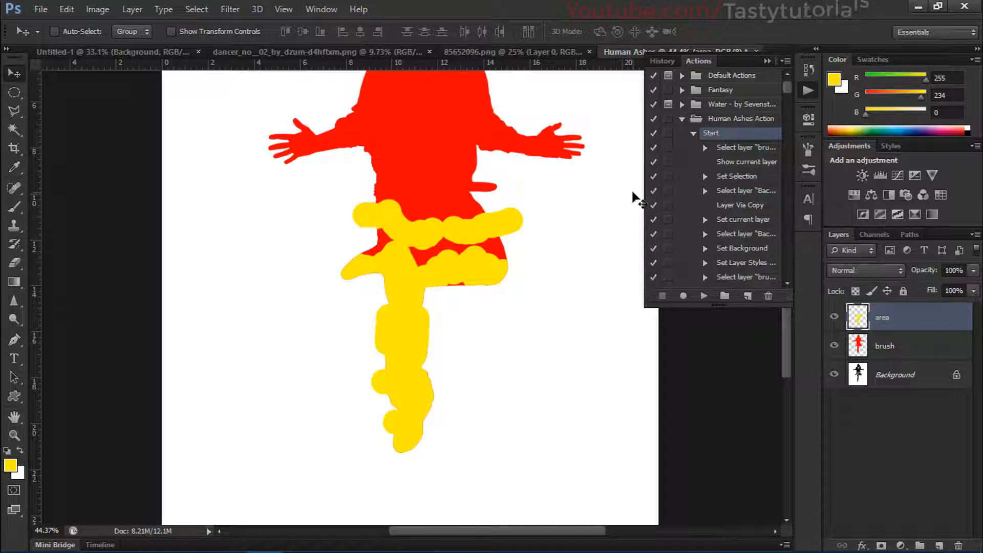
Purge all undo, clipboard and history data, accepting that it cannot be undone
click(67, 9)
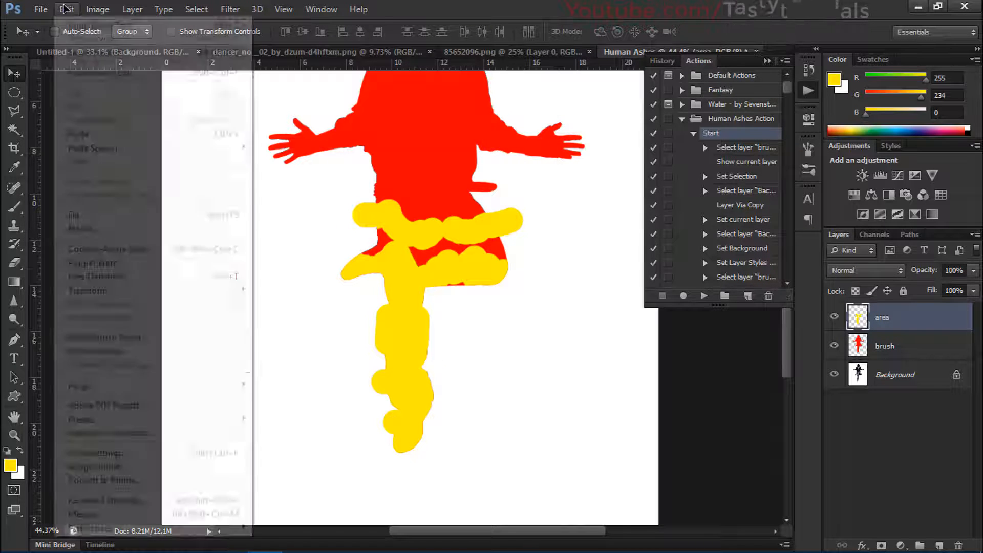
mouse_move(164, 385)
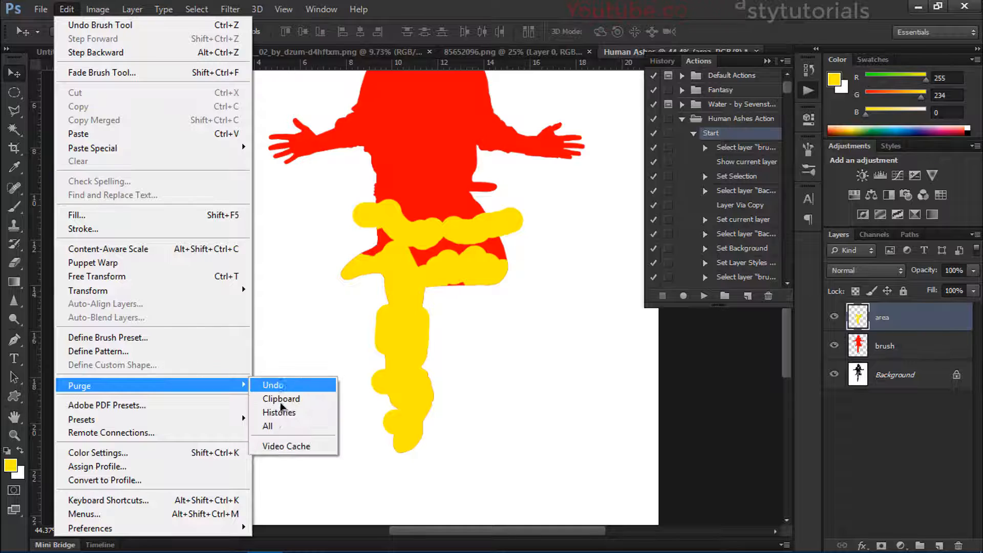
click(278, 422)
drag(481, 144, 468, 138)
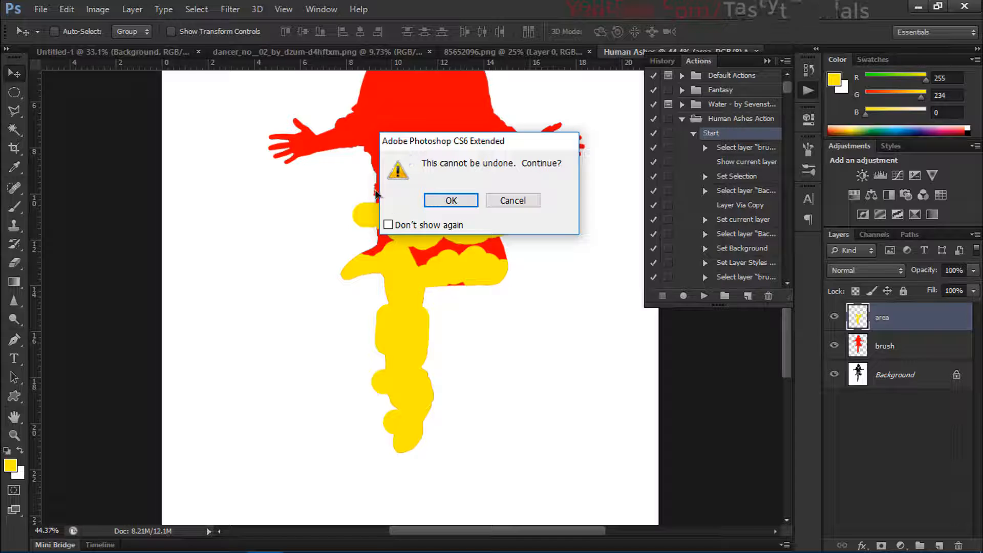
click(442, 200)
Play the Start action of the Human Ashes Action set, hide the actions list and switch to the Move tool
scroll(402, 196, down, 3)
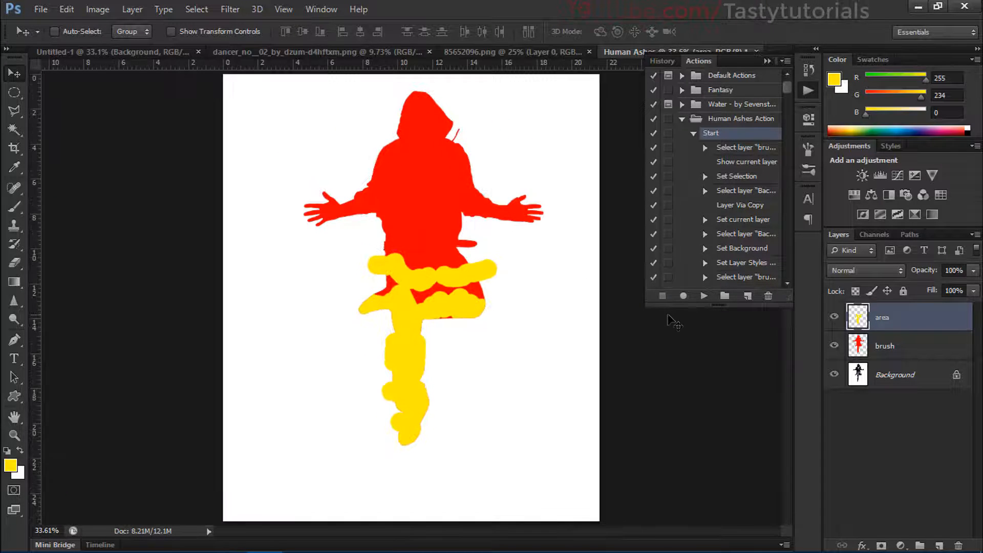
click(704, 297)
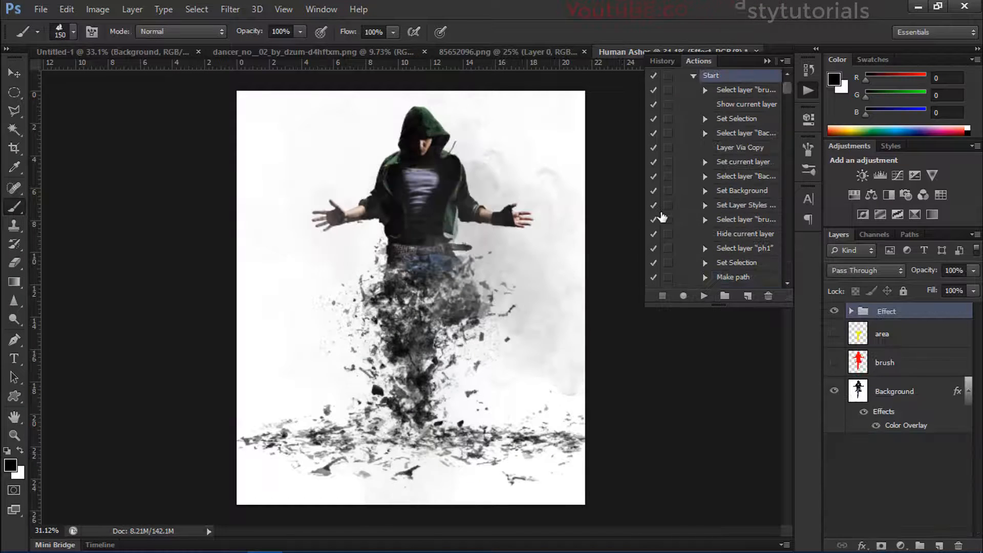
click(768, 60)
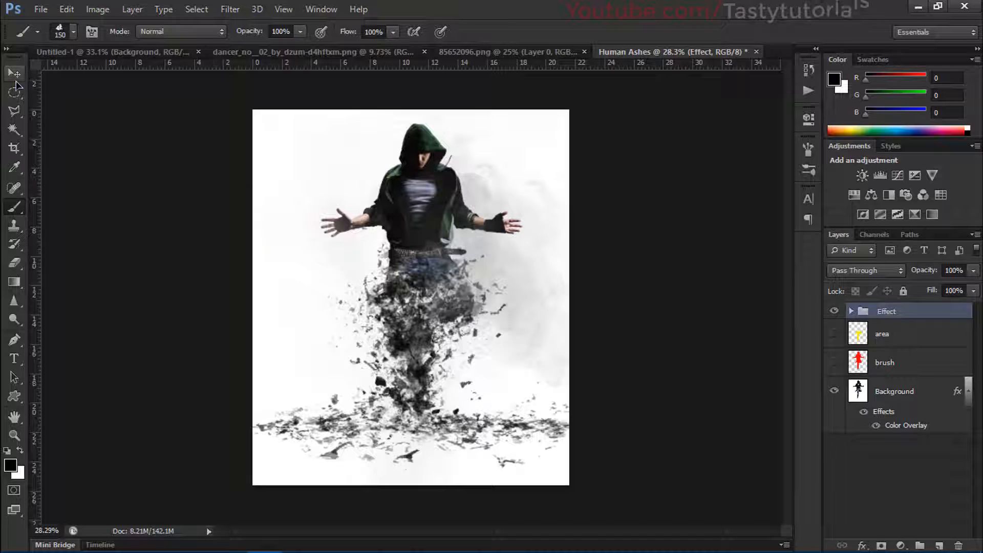
click(14, 75)
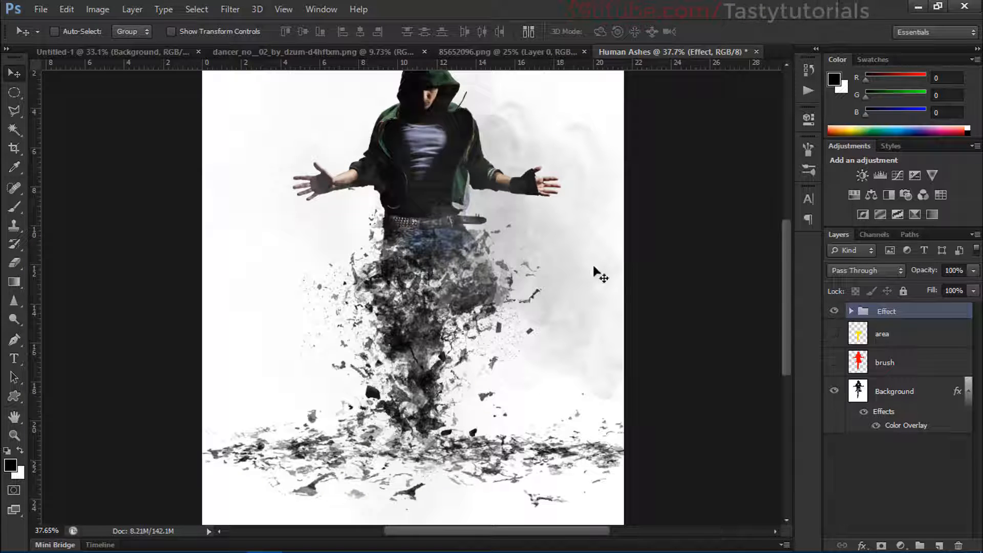
Expand the Effect group and toggle the visibility of Gr4, Gr3 and Gr1 to examine what each contributes
scroll(419, 209, down, 3)
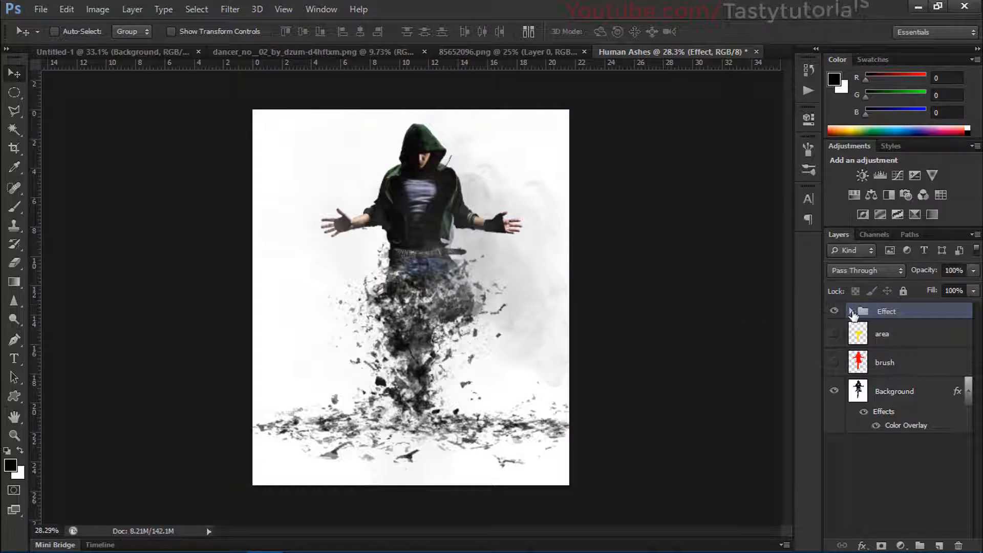
click(852, 313)
click(835, 329)
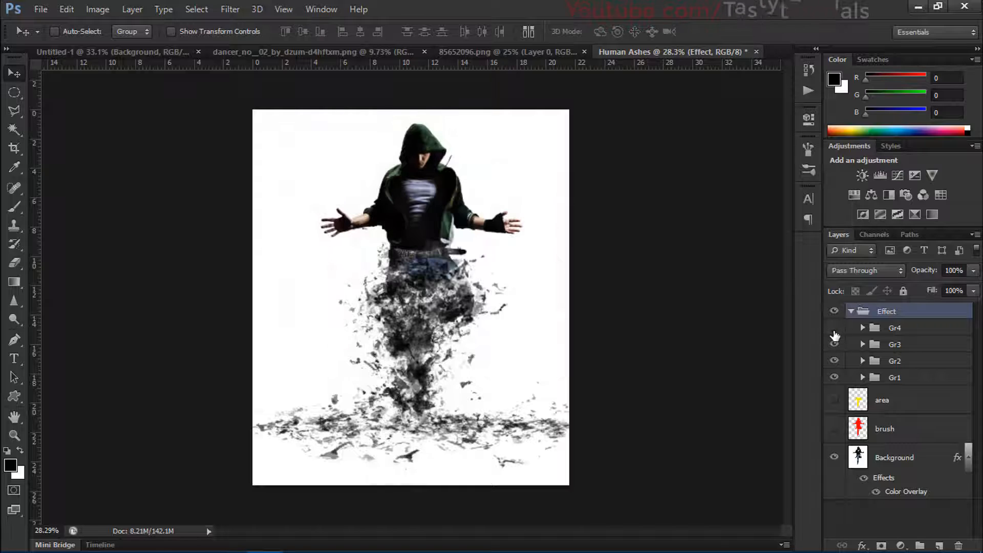
click(834, 328)
click(834, 327)
click(835, 328)
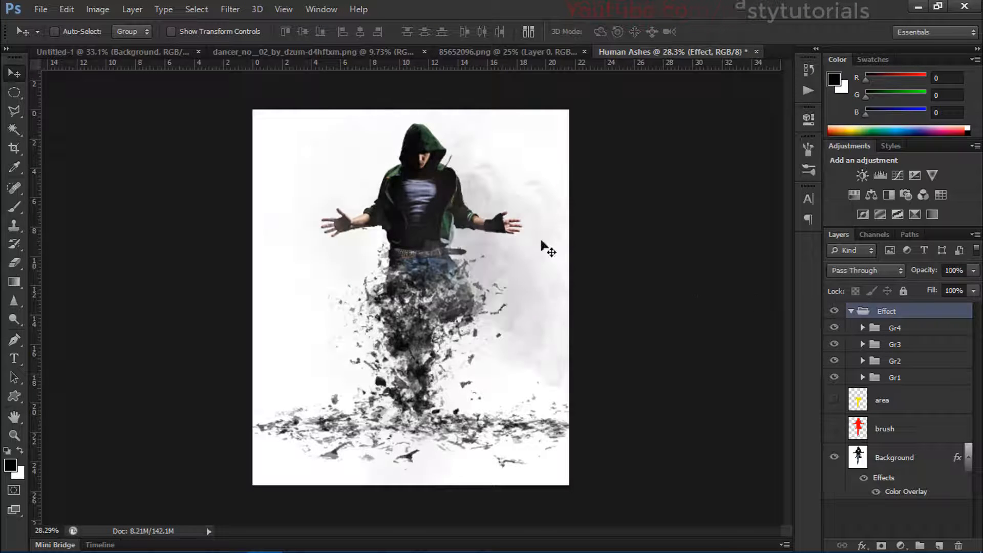
click(835, 345)
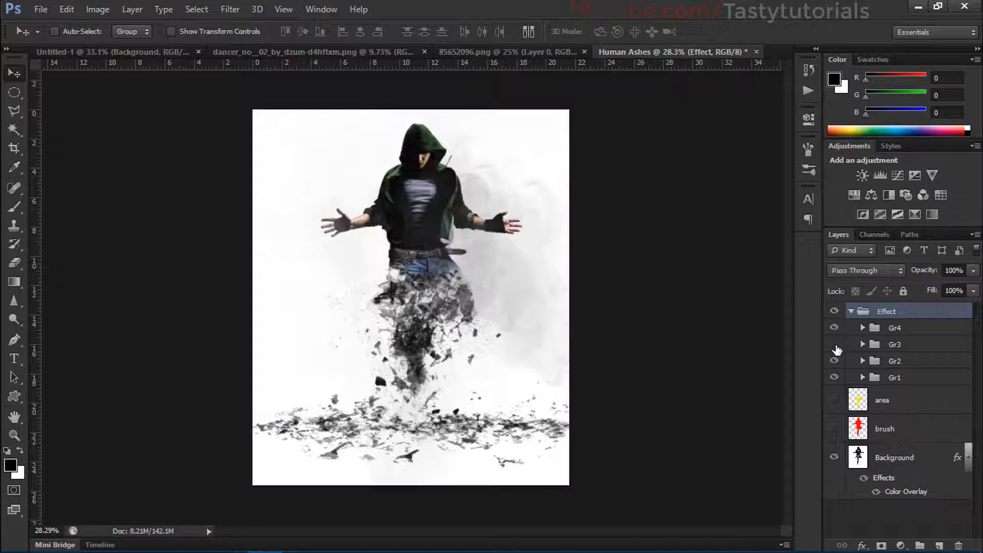
click(835, 344)
click(835, 344)
click(834, 344)
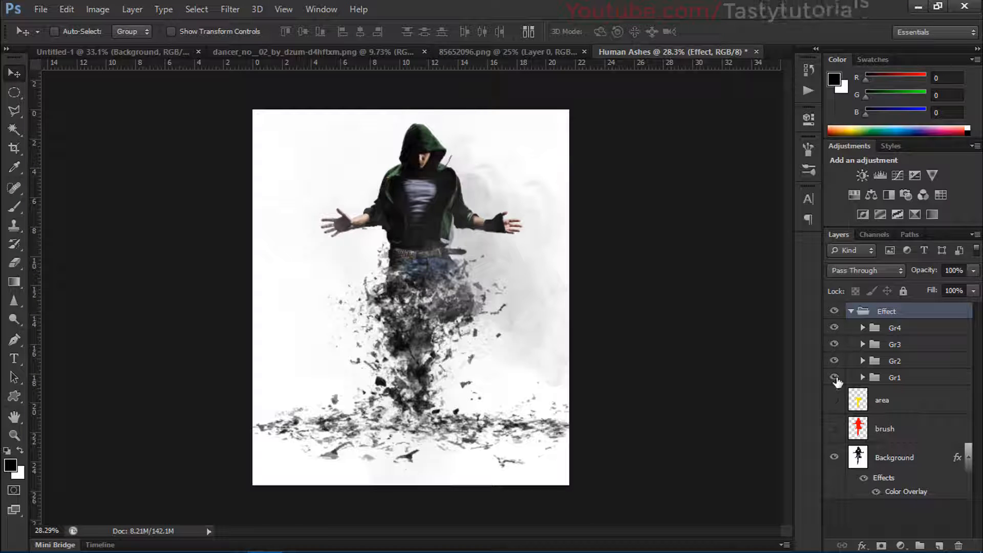
click(836, 378)
click(836, 377)
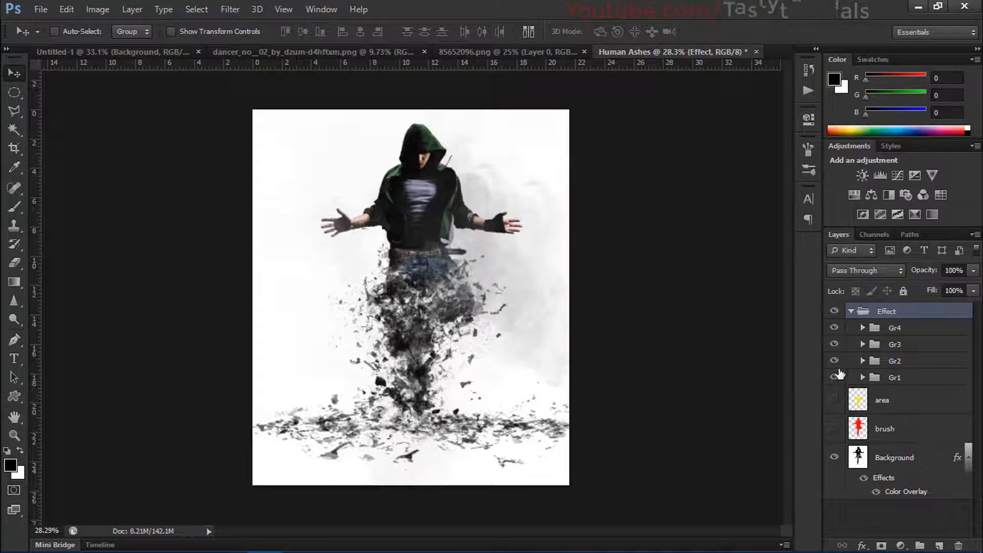
Expand the Gr4 group, check its b1 smoke layer by toggling visibility, and duplicate that layer twice
click(871, 329)
click(863, 327)
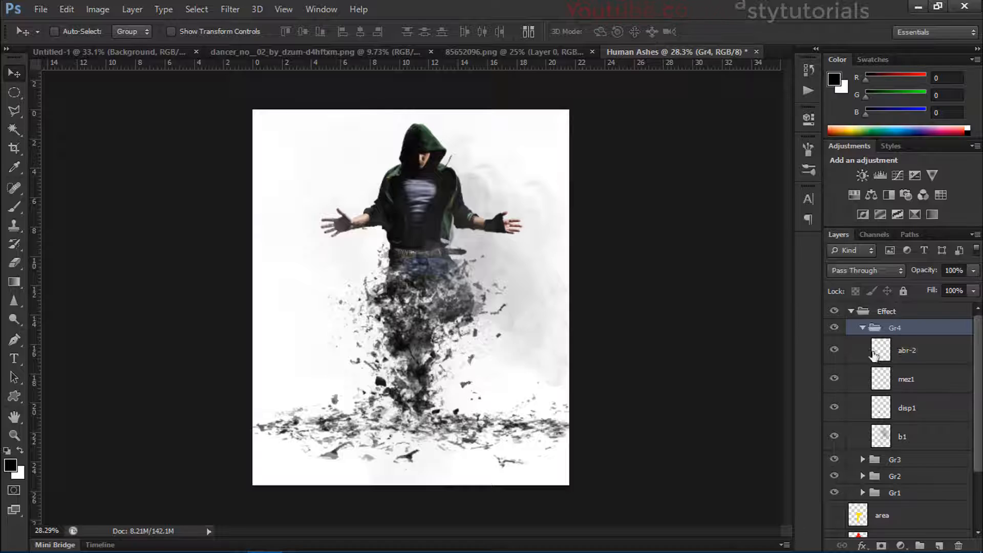
click(876, 353)
click(881, 436)
click(834, 436)
click(834, 437)
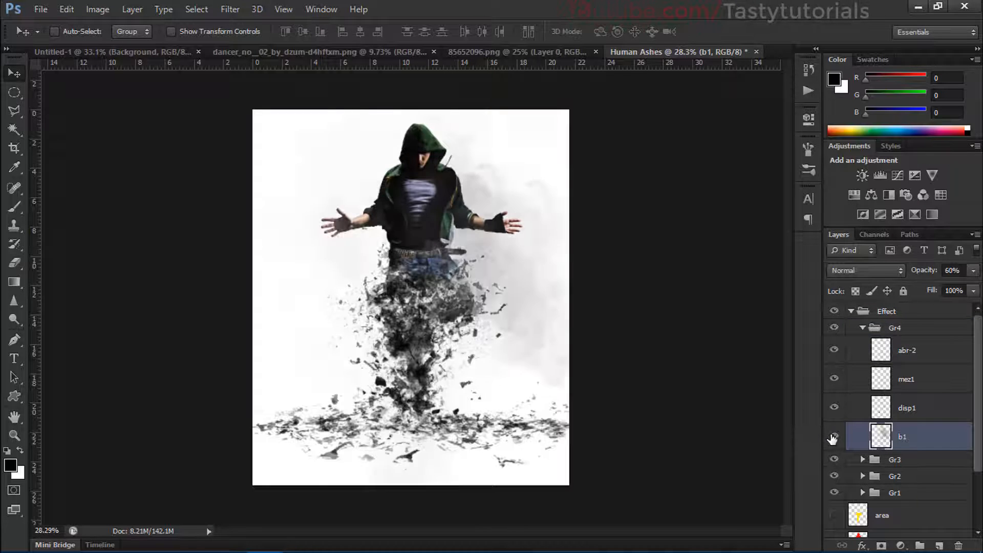
key(ctrl+j)
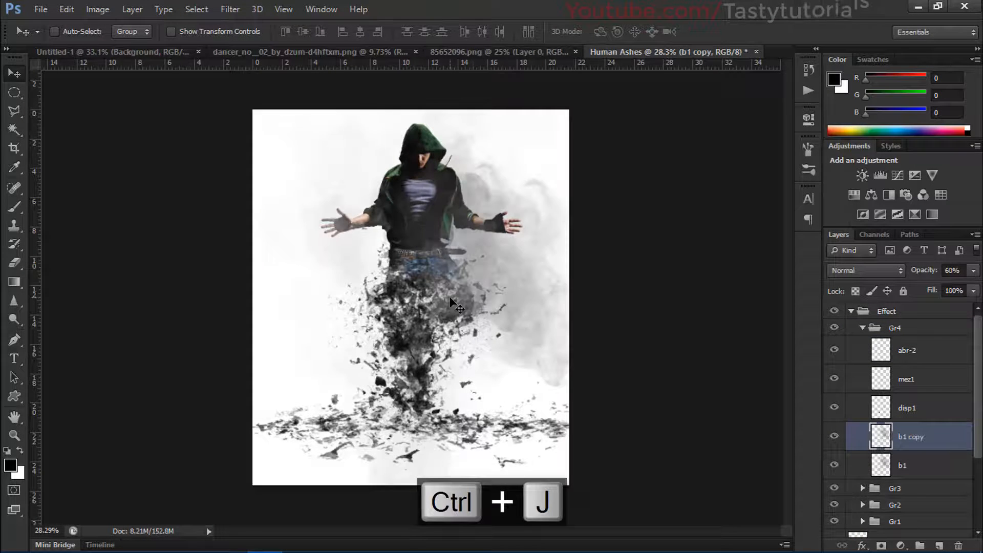
scroll(450, 296, up, 2)
key(ctrl+j)
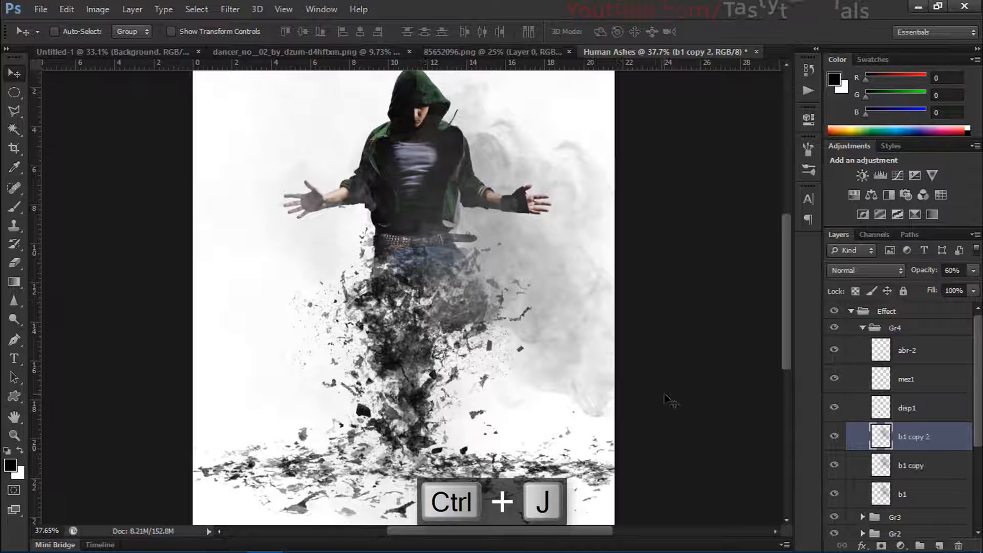
Flip the b1 copy 2 smoke layer horizontally with Free Transform
key(ctrl+t)
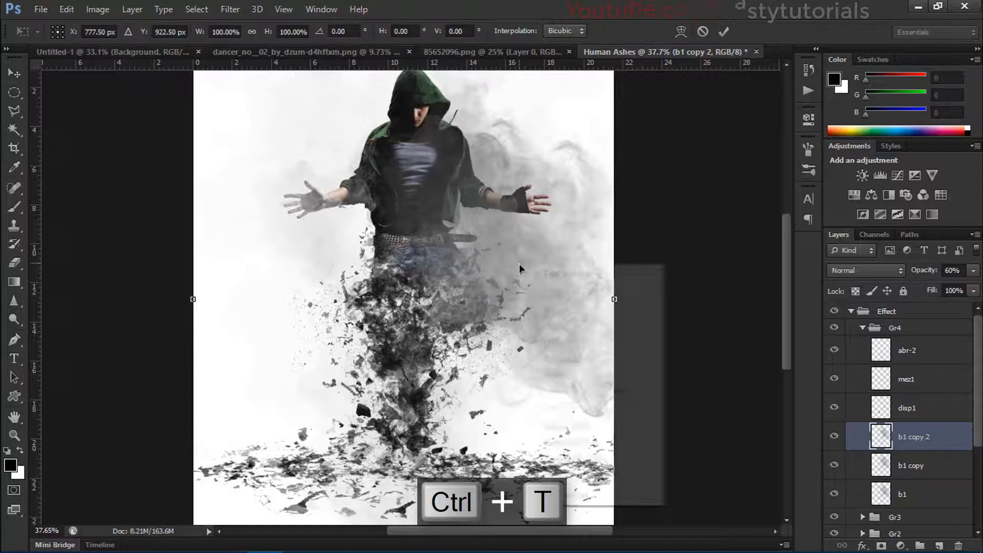
right_click(519, 263)
click(559, 477)
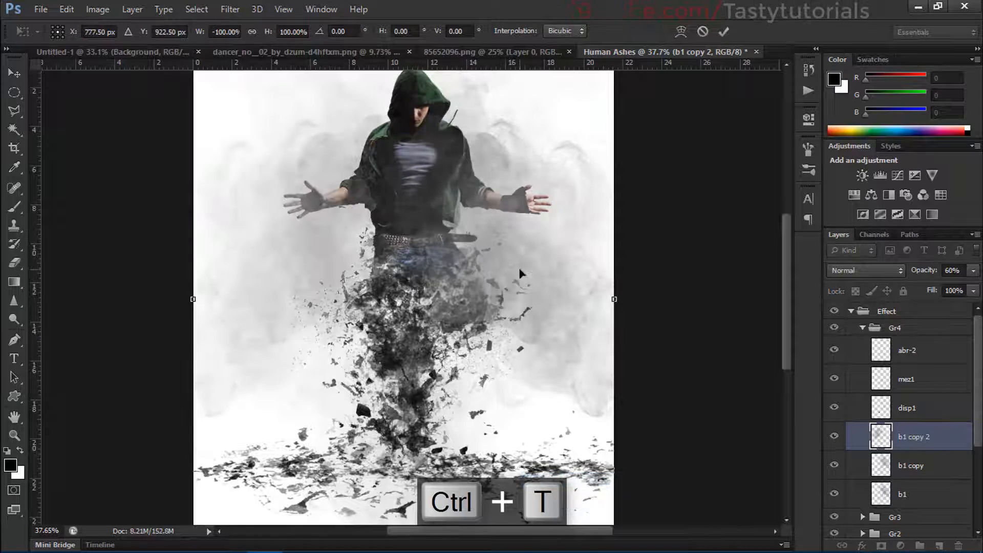
key(Return)
scroll(382, 256, down, 2)
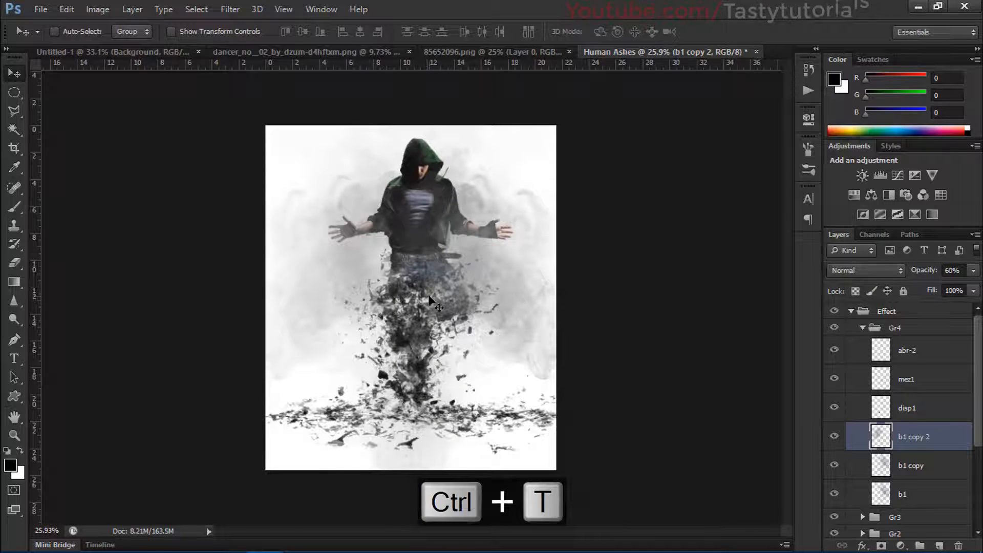
Check the b1, mez1 and disp1 layers in the Gr4 group by toggling their visibility, and duplicate disp1 twice
scroll(915, 437, down, 1)
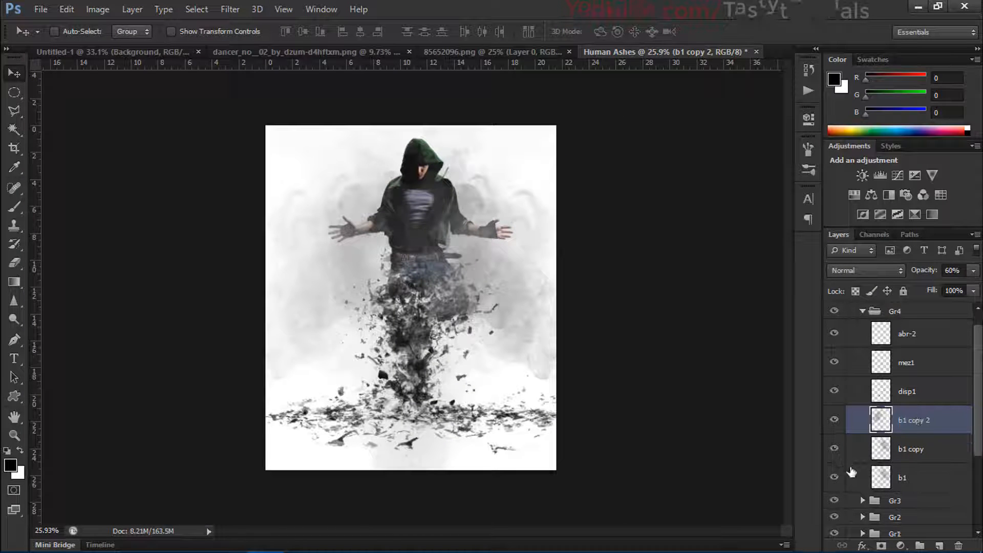
click(835, 478)
click(835, 478)
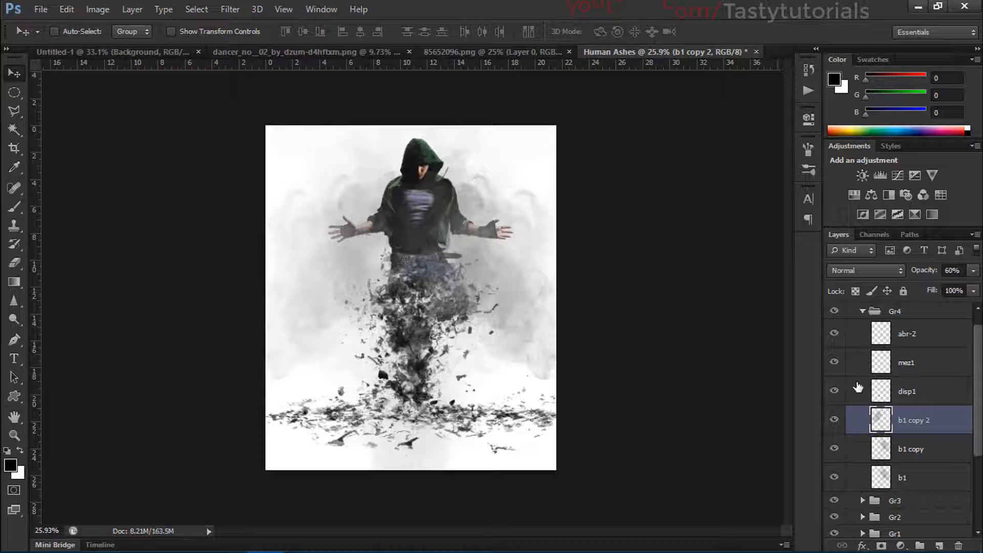
click(894, 364)
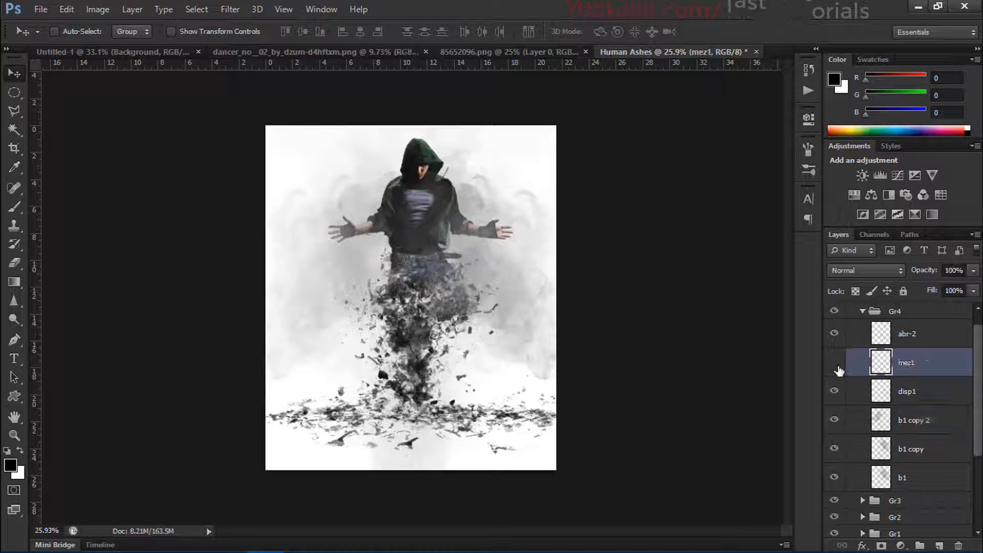
click(836, 334)
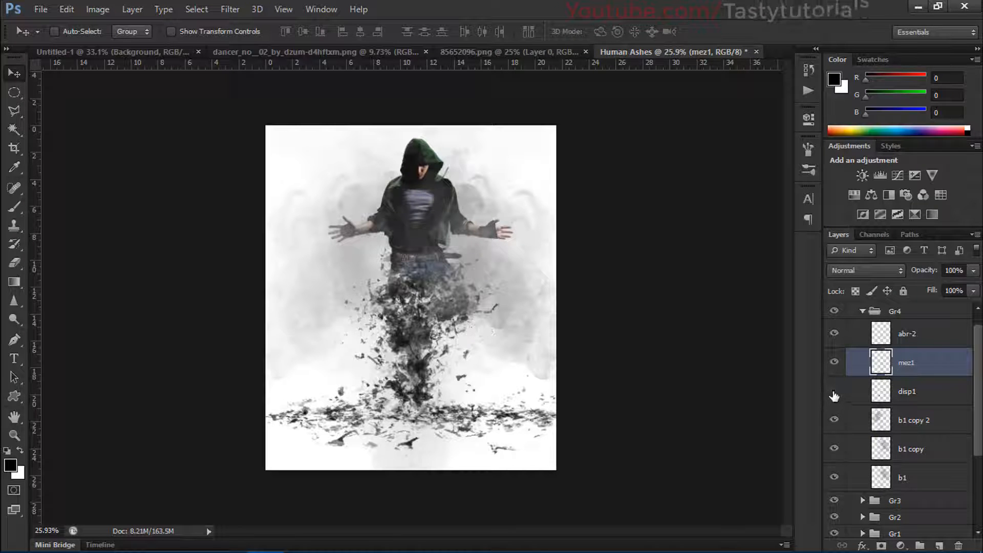
click(886, 391)
key(ctrl+j)
key(ctrl+j)
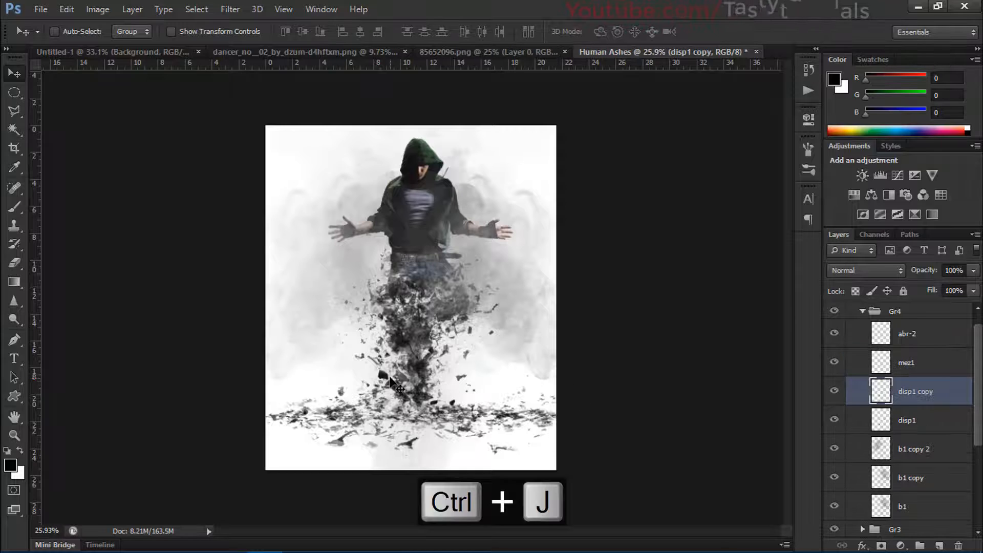
Flip the disp1 copy 2 debris horizontally with Free Transform and place it to the right of the ash column's centre
scroll(432, 384, up, 3)
drag(509, 369, 426, 371)
key(ctrl+t)
right_click(425, 368)
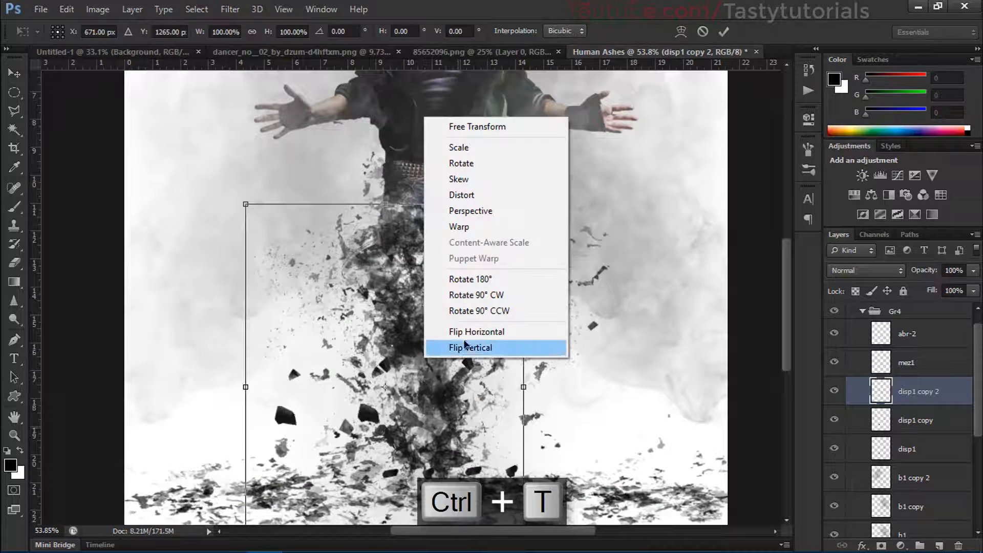
click(472, 330)
mouse_move(489, 389)
mouse_down()
mouse_move(458, 379)
mouse_move(504, 379)
mouse_up()
key(Return)
scroll(381, 348, down, 3)
scroll(379, 343, up, 3)
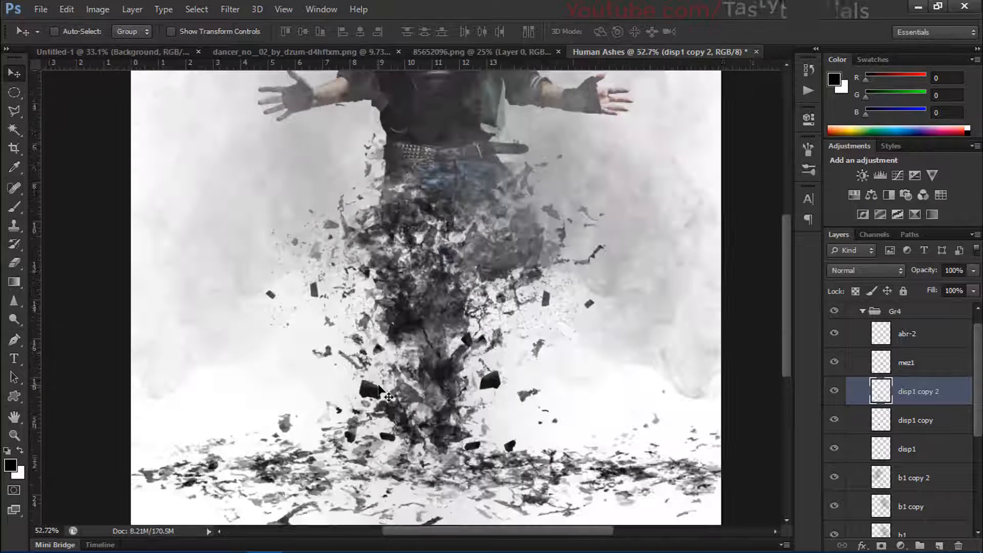
scroll(404, 332, down, 3)
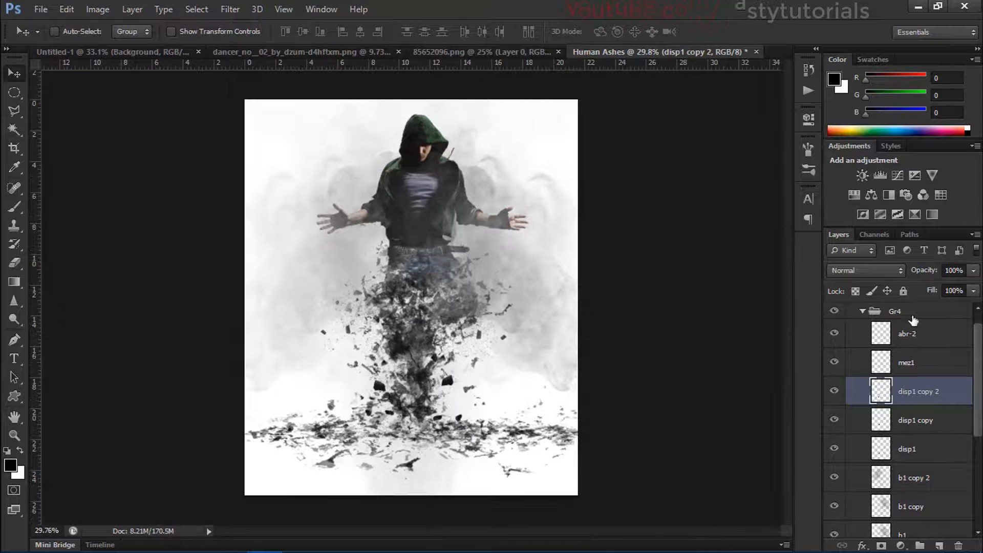
Collapse the Gr4 group, look through the Gr3 group's layers, and collapse Gr3 and the whole Effect group
click(864, 312)
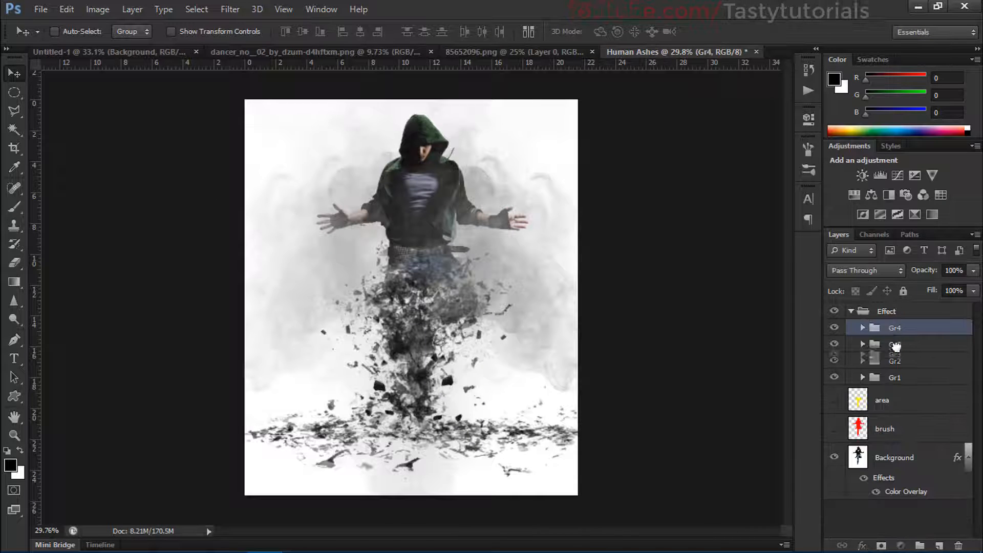
click(875, 351)
click(863, 345)
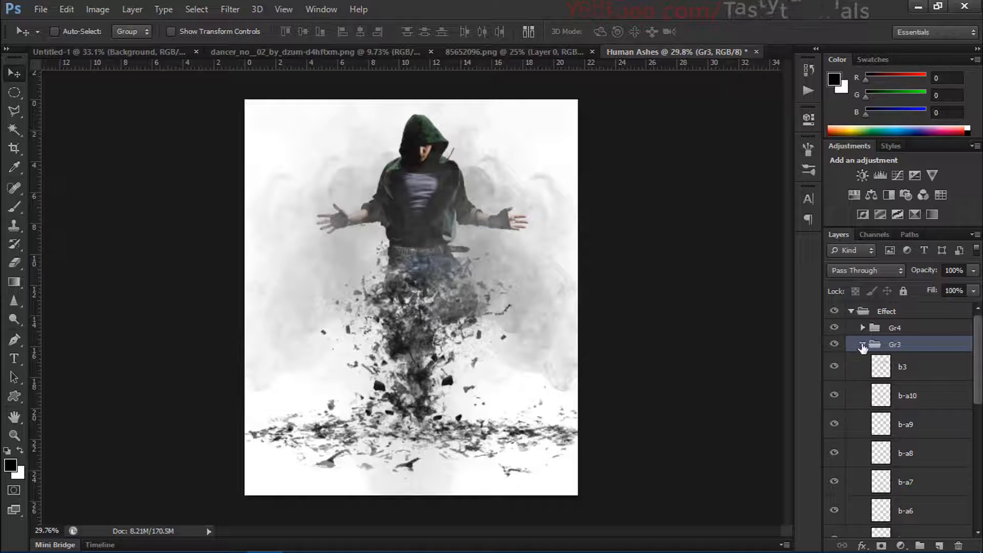
click(864, 346)
click(897, 507)
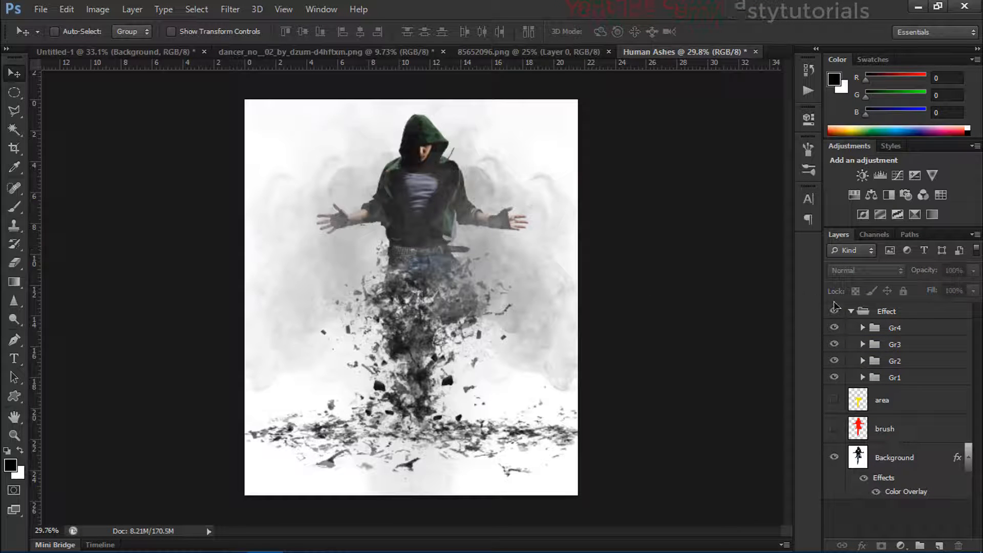
click(850, 312)
Add a Black & White adjustment layer above the Effect group, lower its opacity to about 13%, and deselect all layers
scroll(465, 173, up, 3)
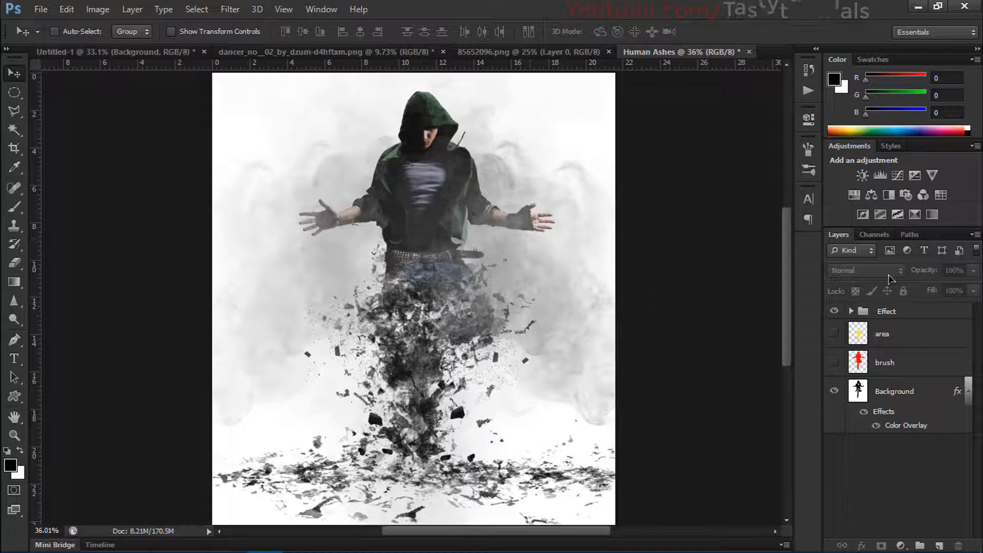
click(889, 195)
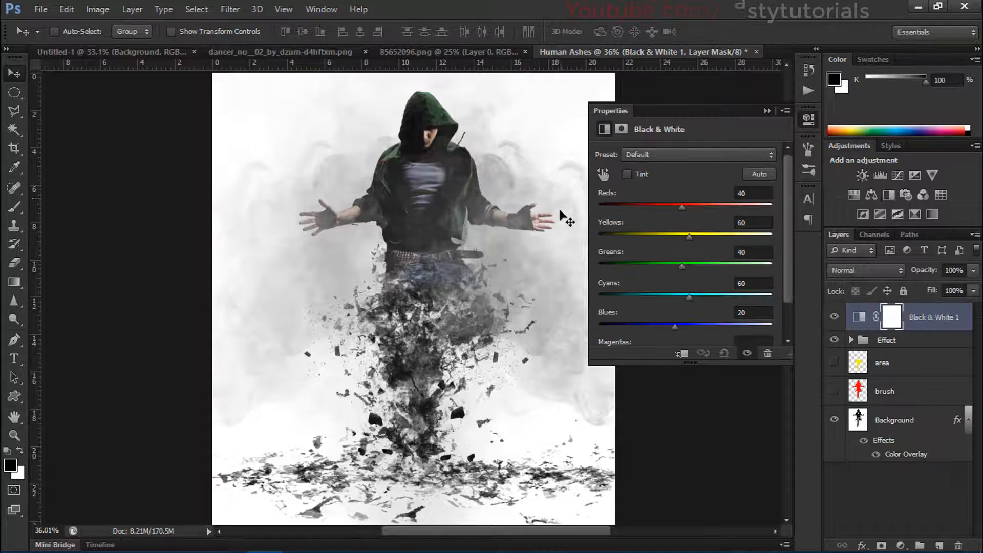
click(766, 111)
drag(917, 272, 855, 280)
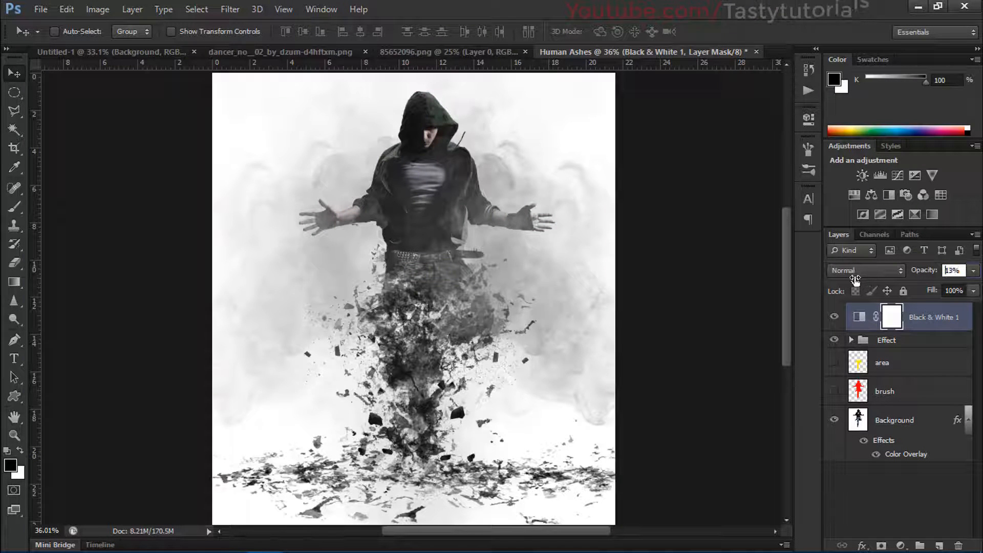
click(894, 515)
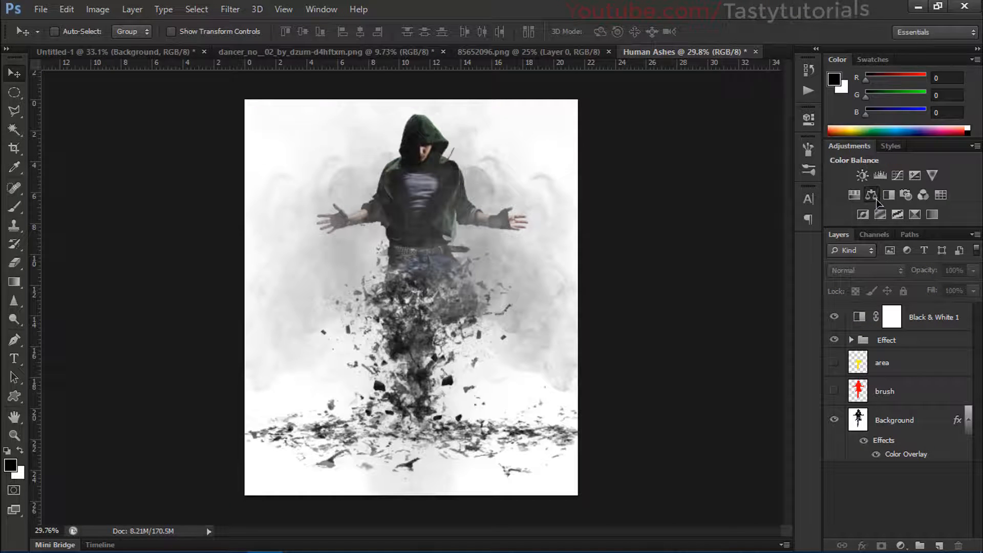
Add a default Color Balance layer and a Levels layer with the Blue channel's midtones at 0.79 and output black at 9
click(871, 195)
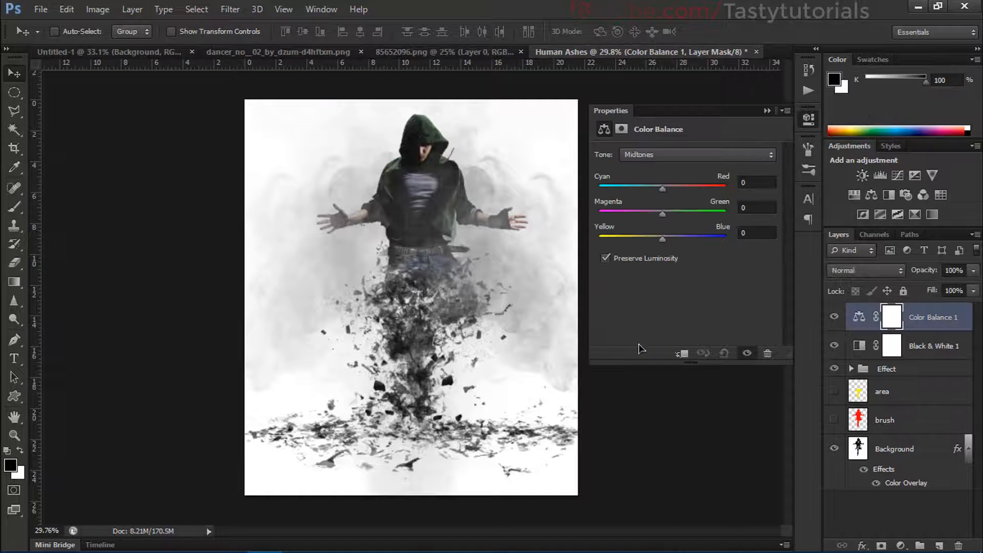
click(767, 112)
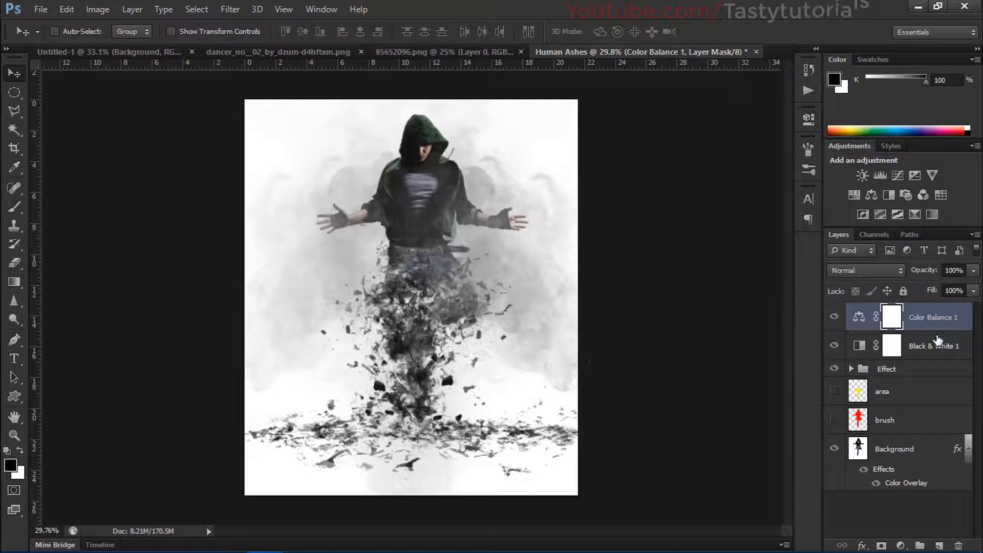
click(880, 175)
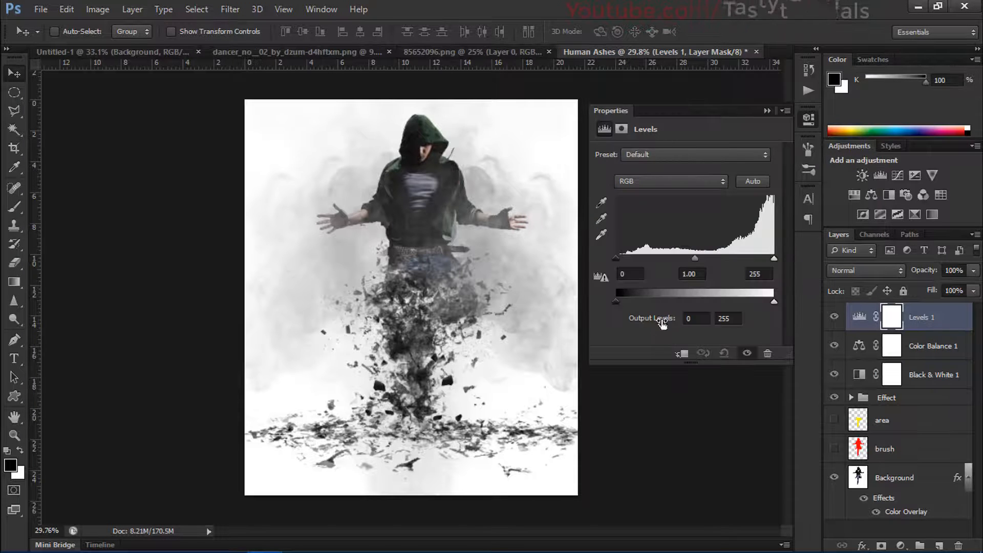
click(671, 181)
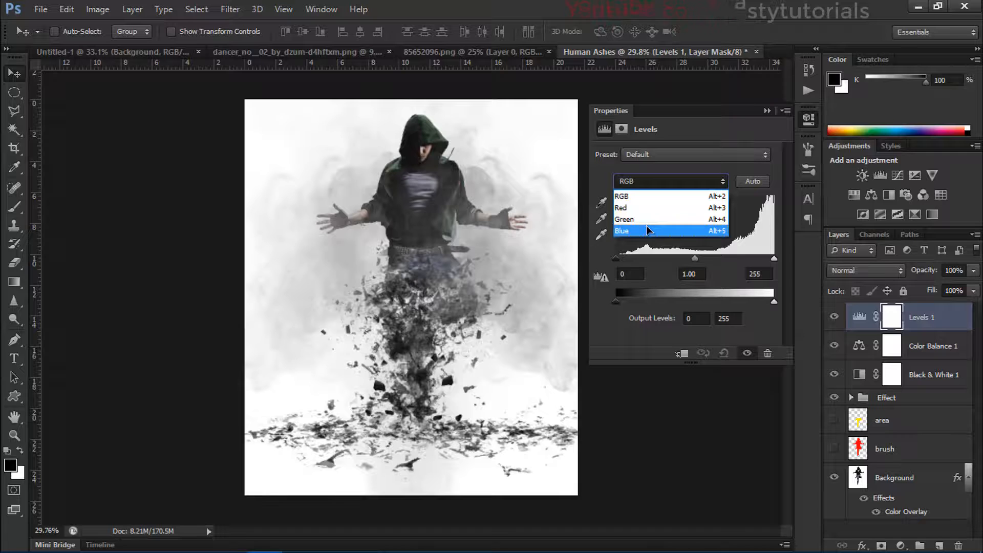
click(660, 223)
drag(616, 302, 625, 305)
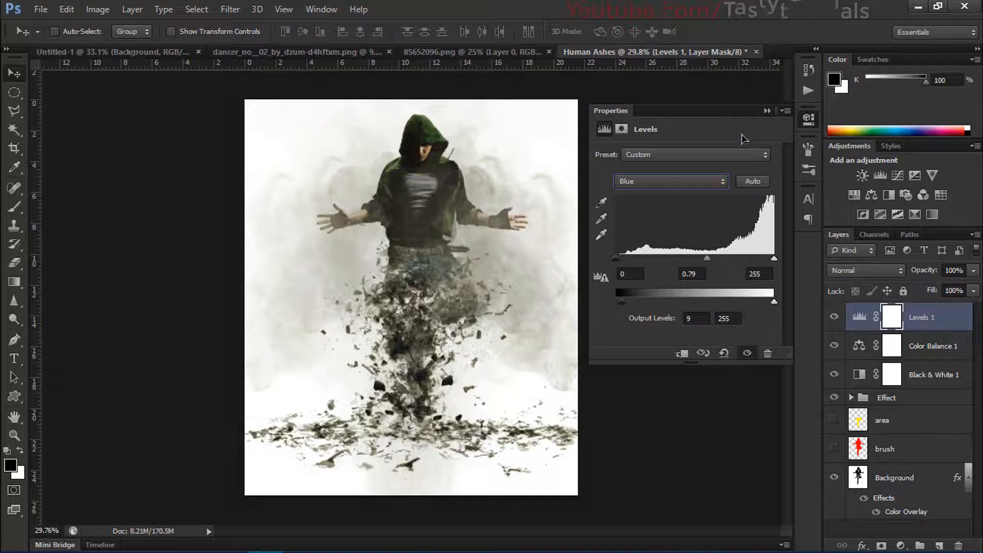
click(768, 110)
Show the brush, area and Effect layers in the Untitled-1 document and compare its result with the Human Ashes document
scroll(409, 230, up, 2)
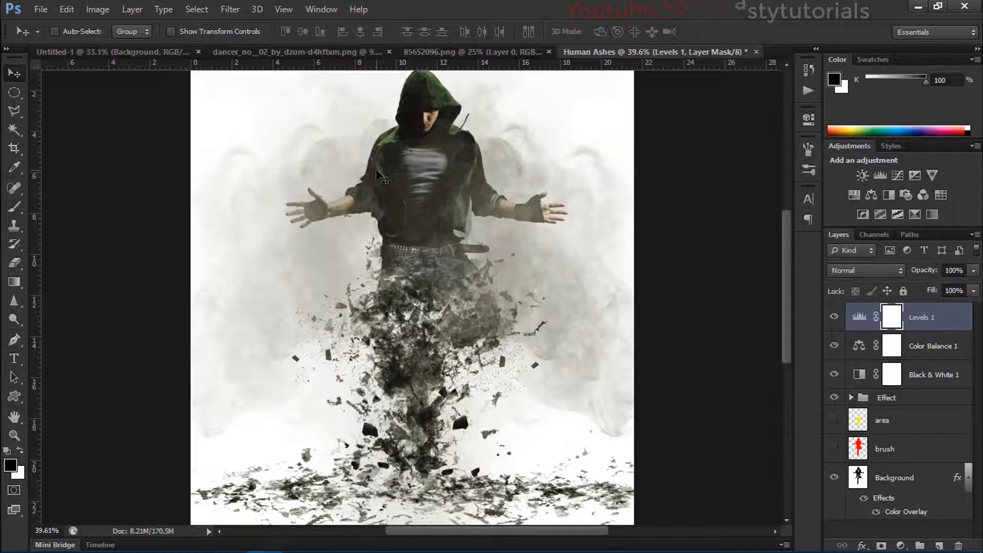
scroll(381, 176, down, 2)
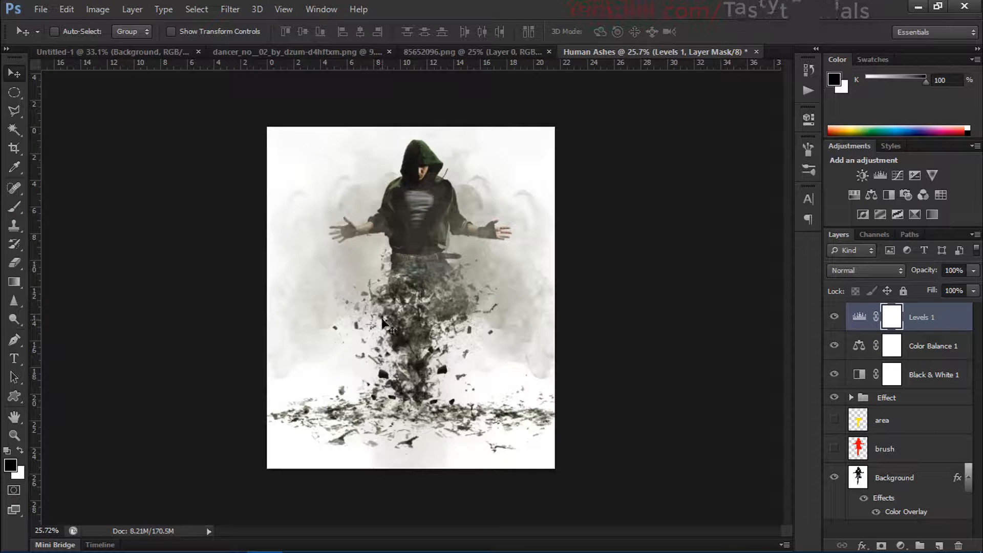
scroll(382, 310, up, 1)
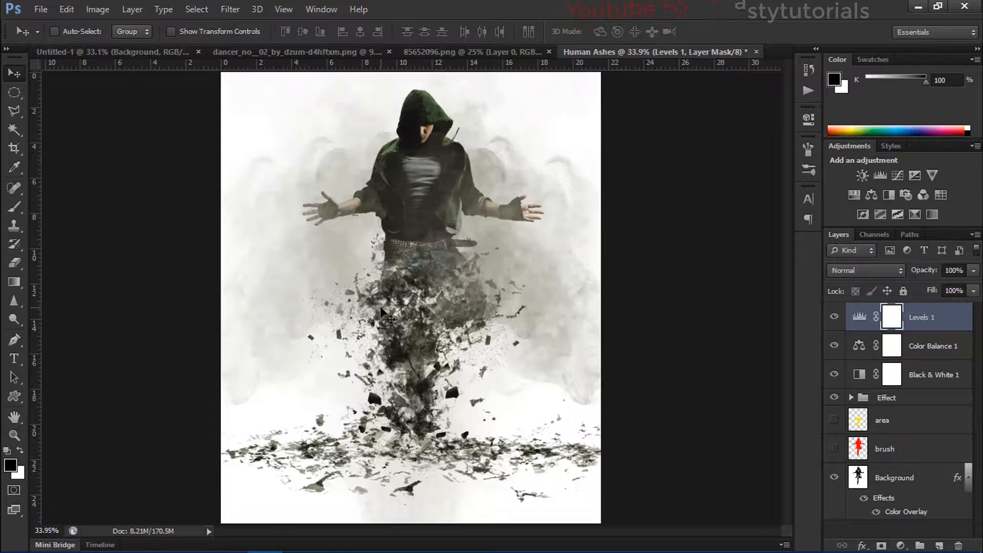
click(108, 53)
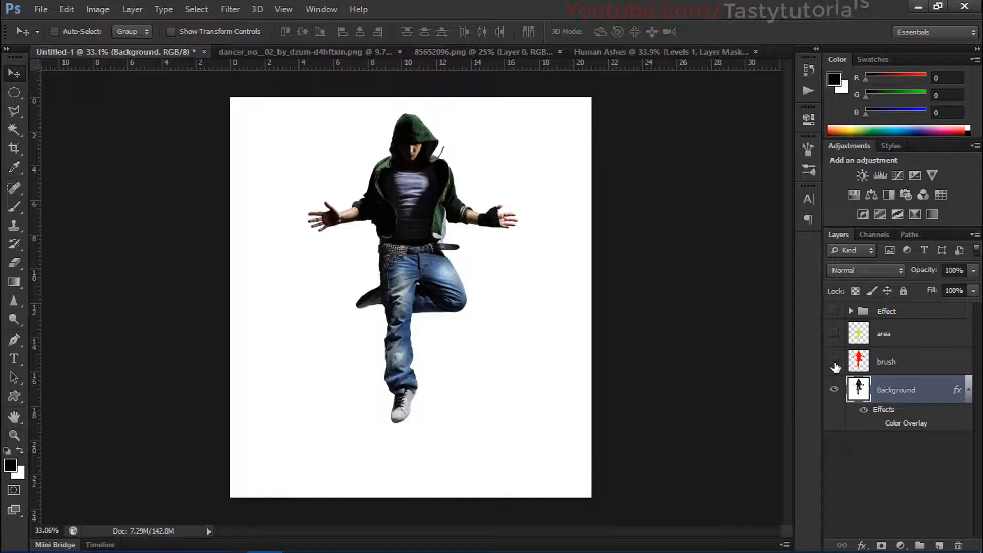
drag(836, 367, 834, 313)
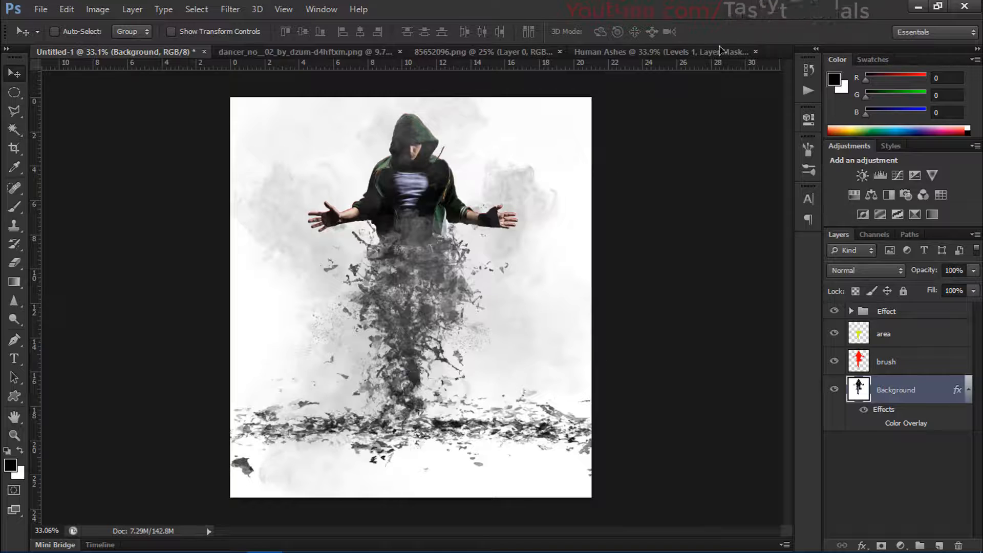
click(719, 52)
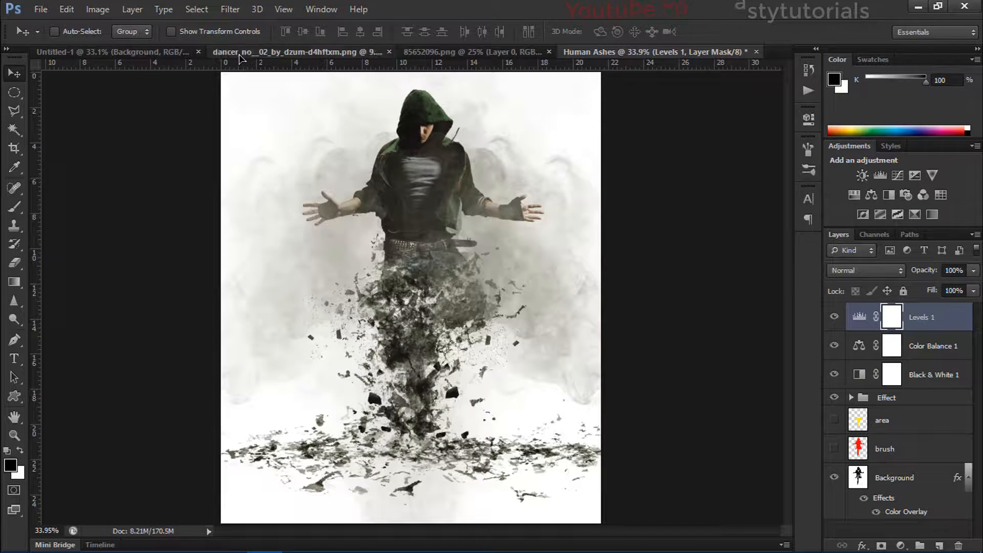
Show the Effect group in the dancer document and check the effect without its Background layer by toggling that layer's visibility
click(241, 52)
click(835, 312)
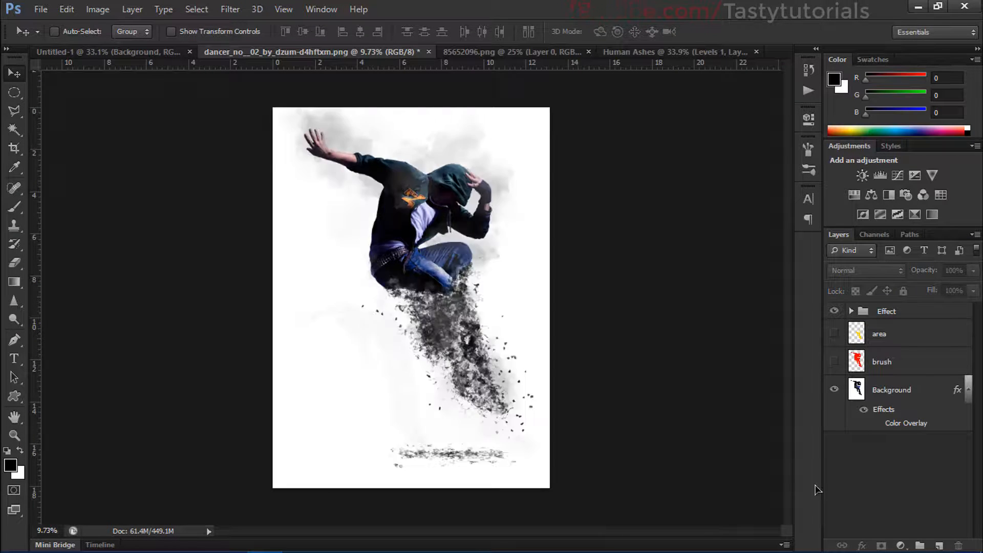
click(835, 390)
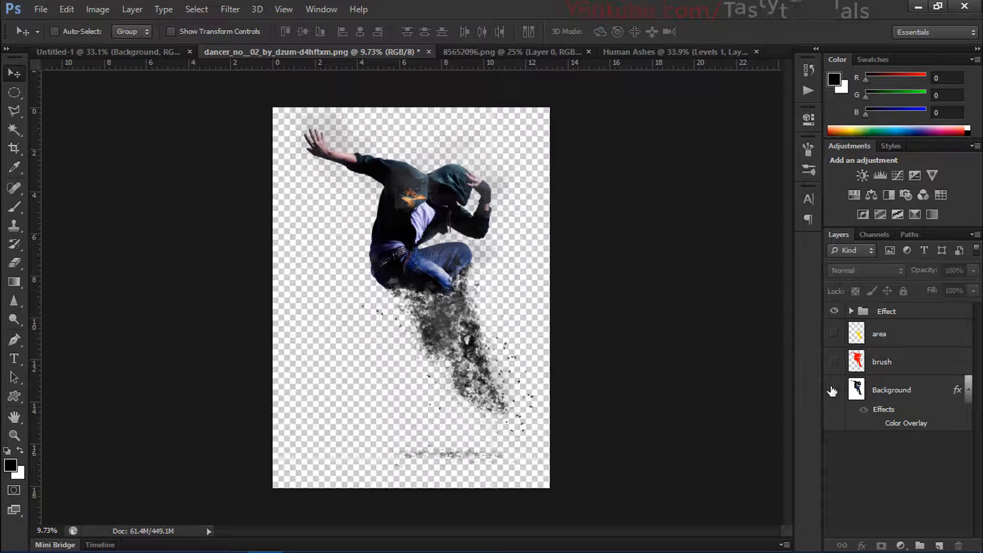
click(835, 389)
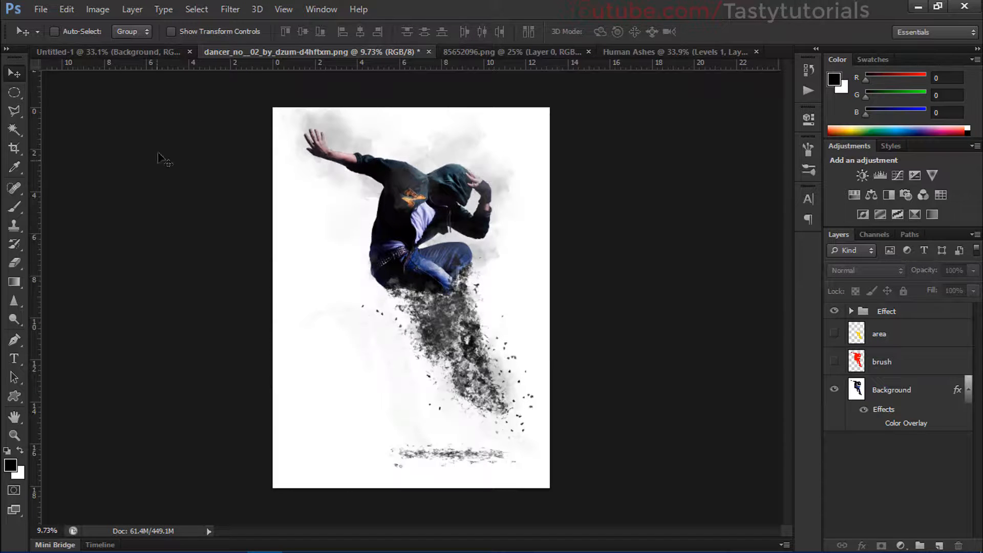
Compare the finished ash effects of the Untitled-1 and Human Ashes documents by switching between them
click(147, 53)
click(611, 54)
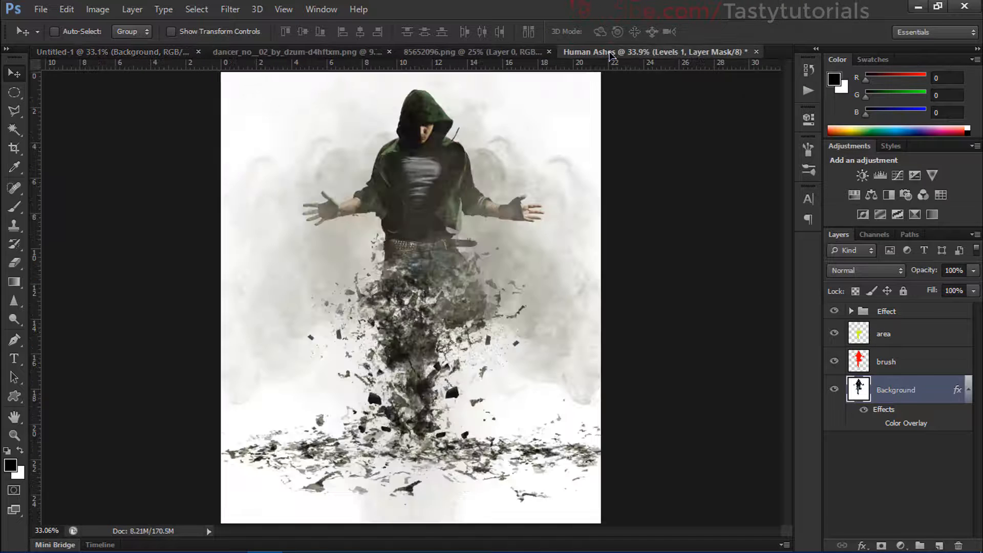
click(93, 53)
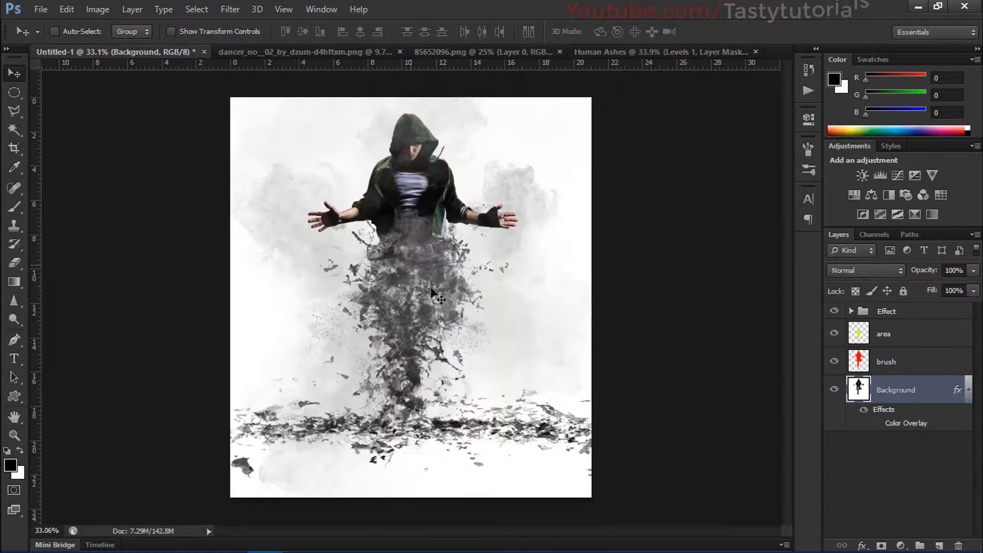